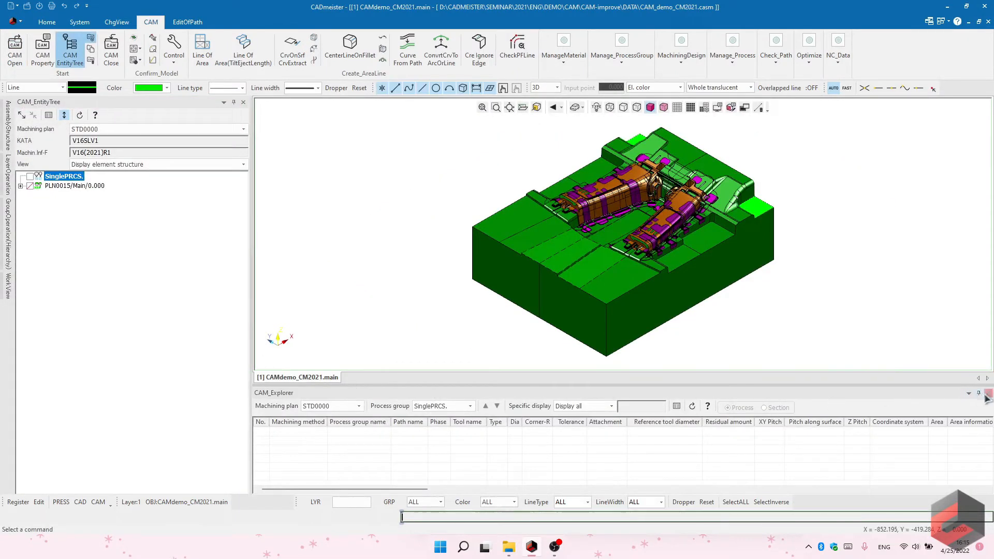
Step: Close the CAM Explorer and expand process group PLN0015 and its Contour Offset process NOF0103 to read its details and status
left_click(987, 393)
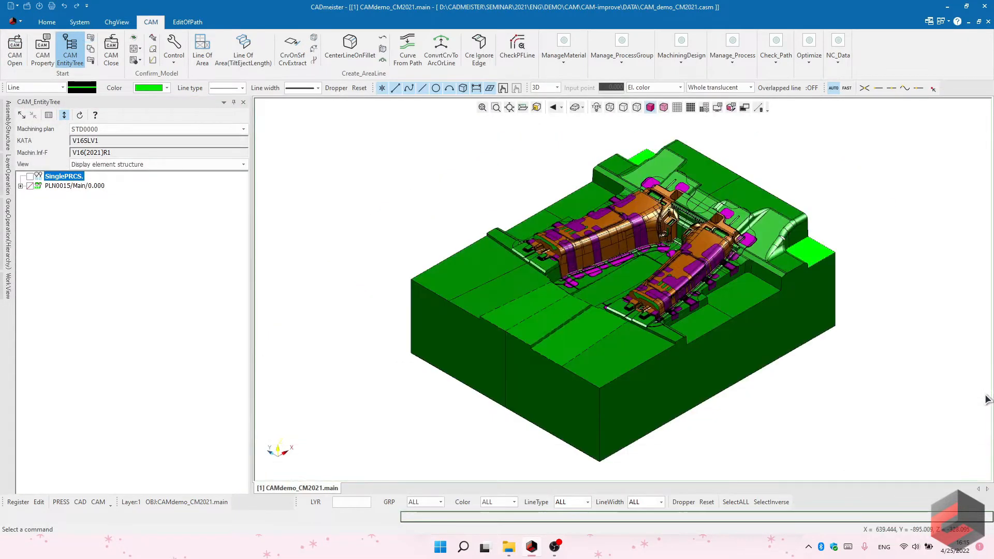
left_click(21, 185)
left_click(29, 195)
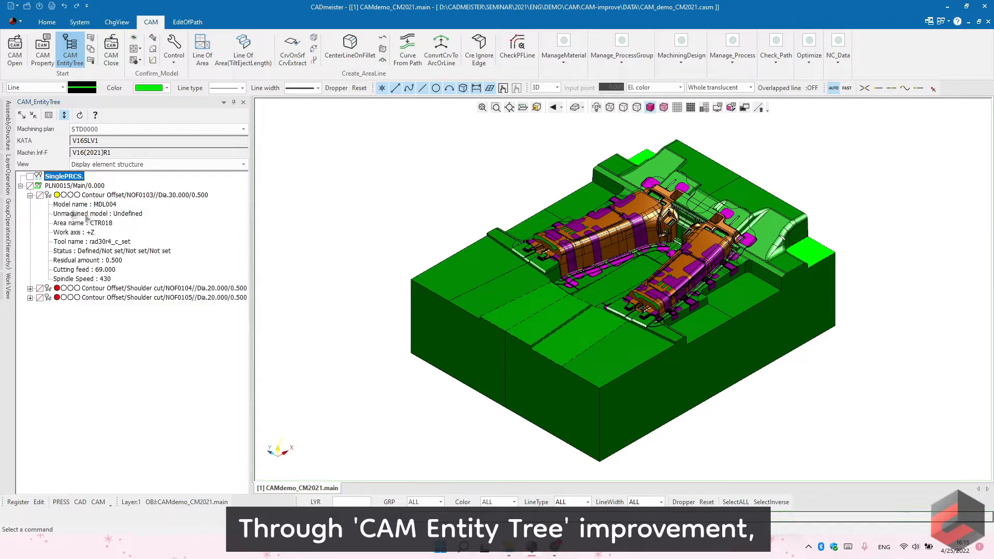
mouse_move(175, 194)
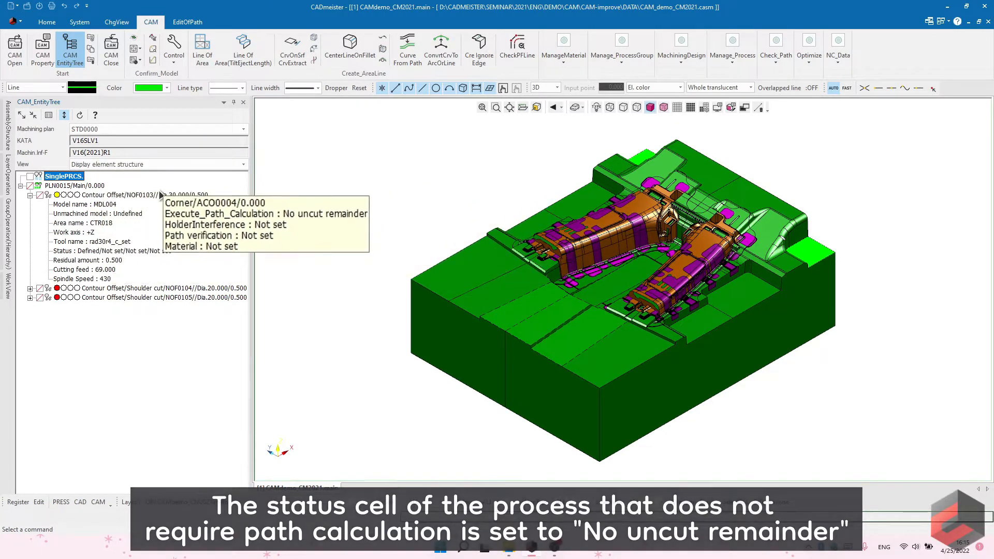
Step: Customize the entity tree's display items for processes by turning off Comment and Tool diameter
left_click(49, 114)
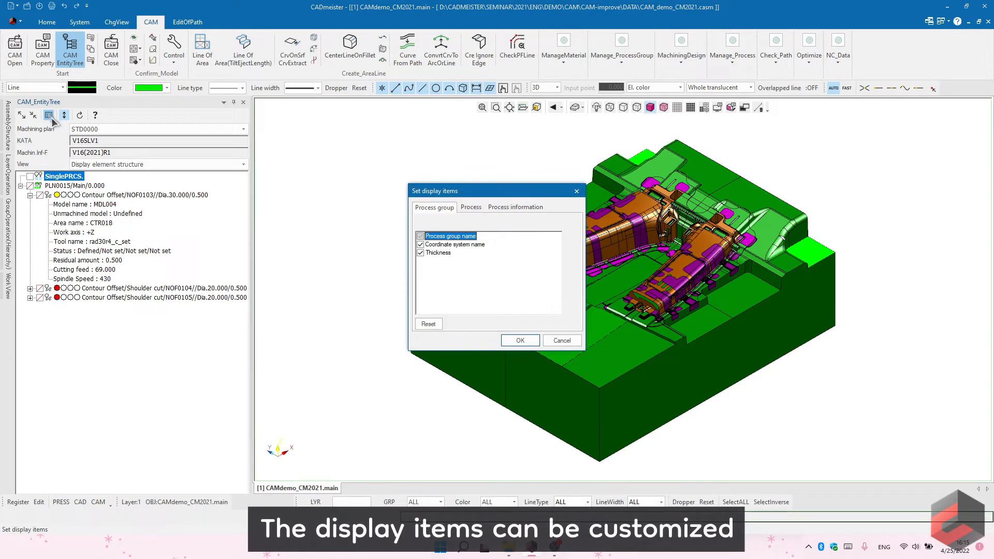
left_click_drag(467, 193, 318, 130)
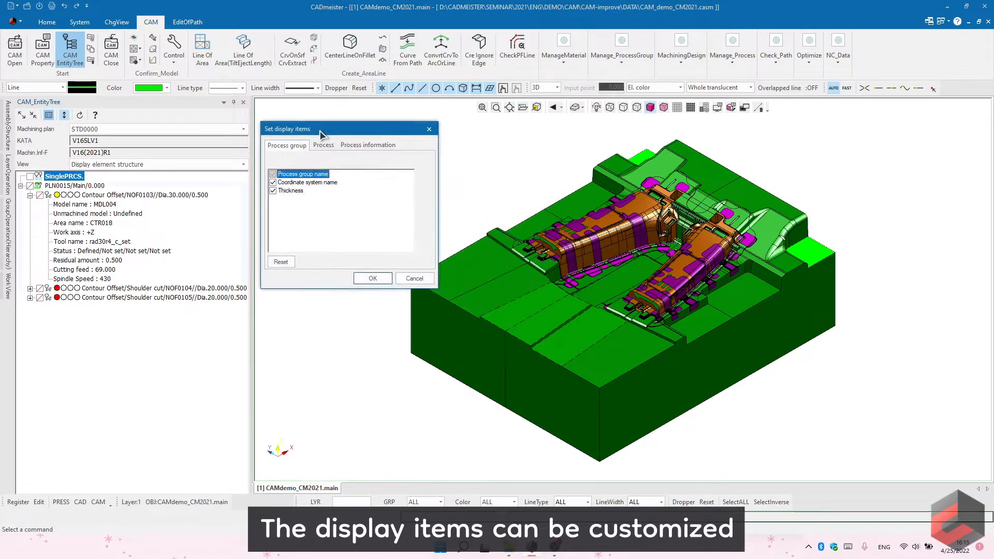
left_click(324, 145)
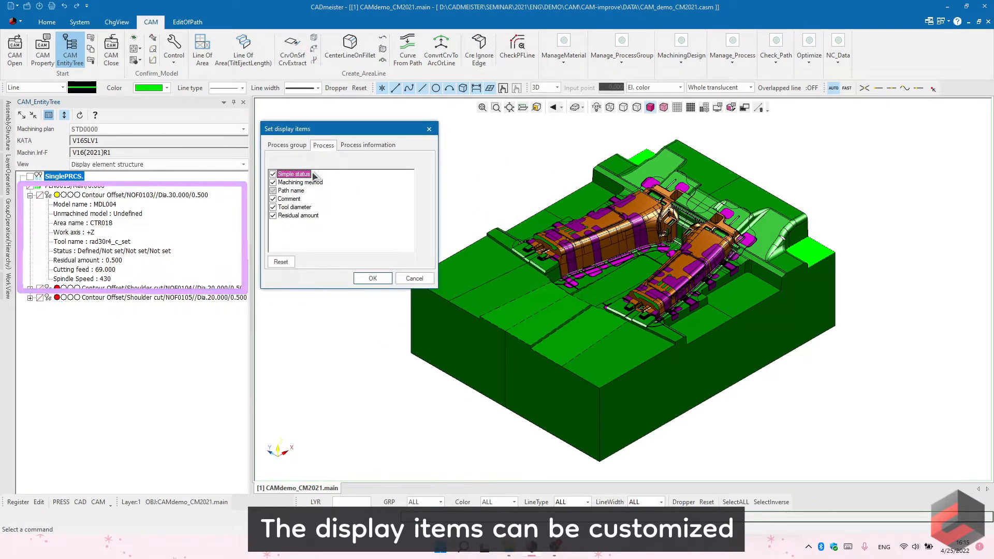
left_click(273, 199)
left_click(273, 207)
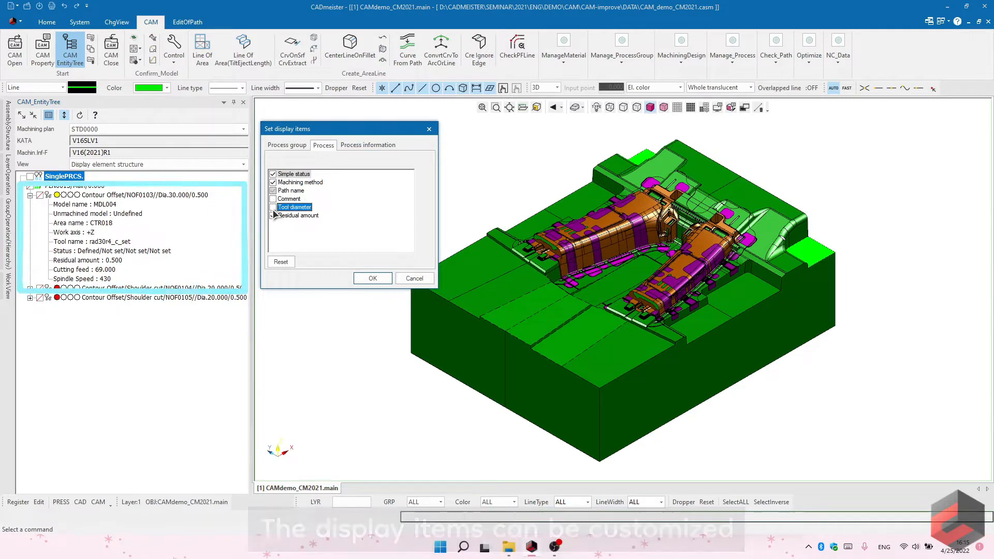
left_click(361, 279)
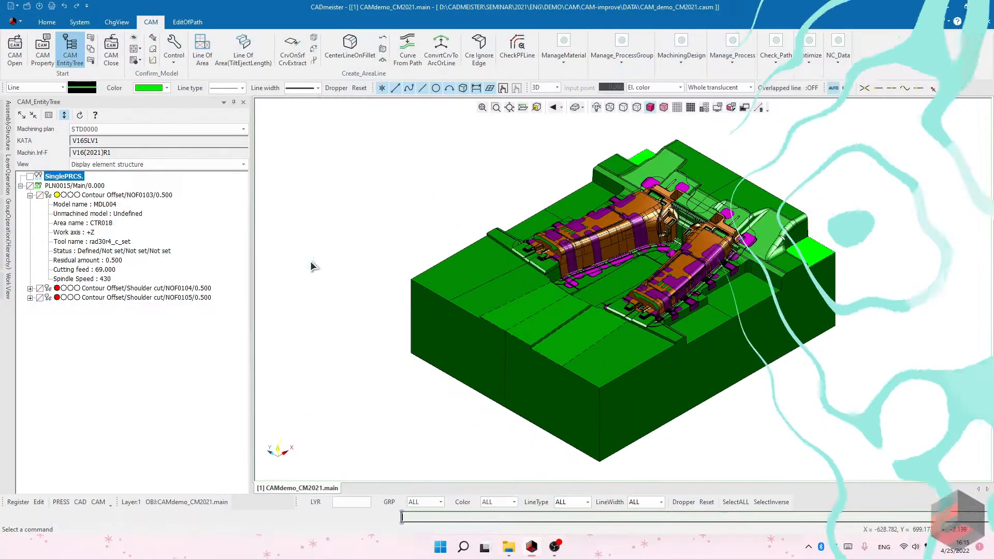
Step: Expand the whole tree and copy model MDL004 and area CTR018 from process NOF0103 to shoulder cut processes NOF0104 and NOF0105
left_click(24, 115)
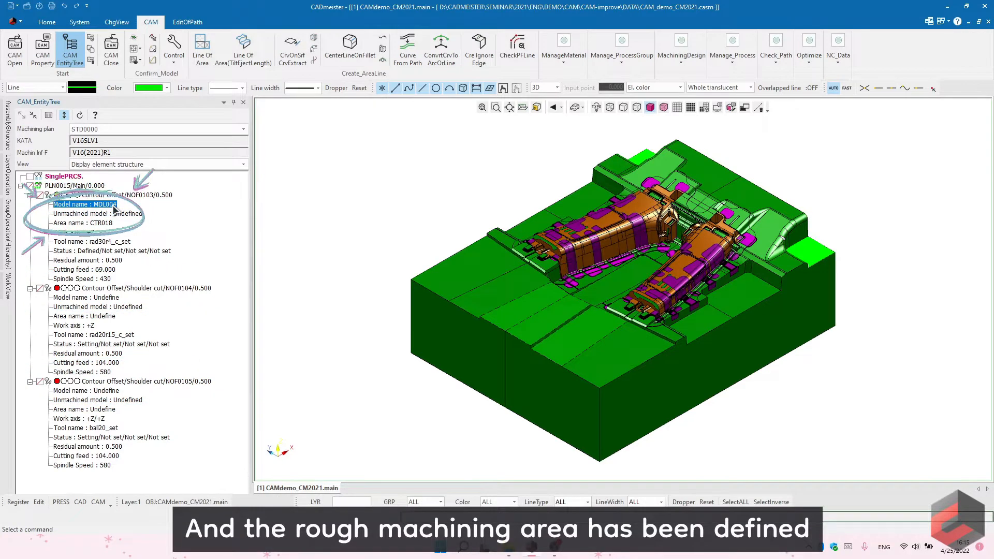
left_click_drag(115, 209, 114, 300)
left_click(114, 299)
left_click(104, 316, "ctrl")
left_click_drag(103, 316, 113, 411)
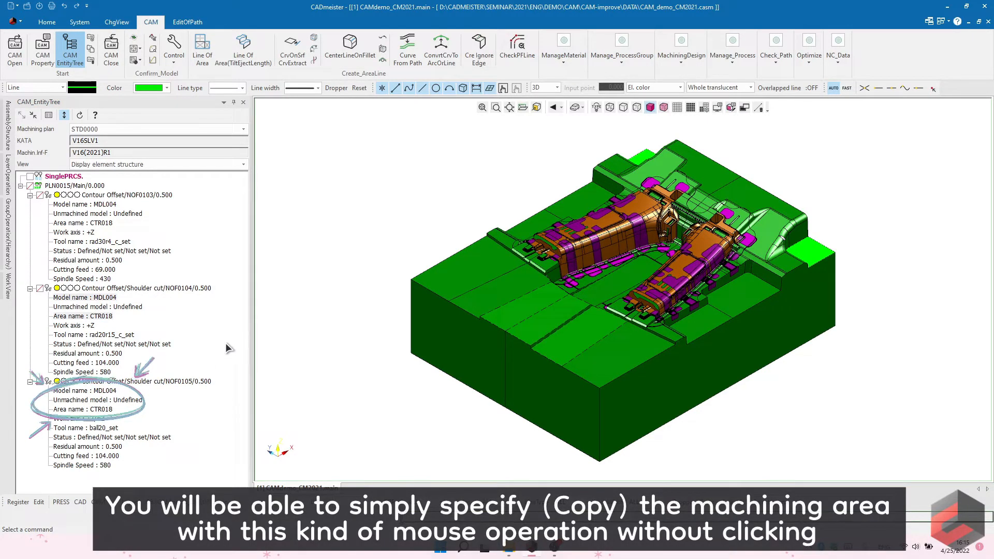
Step: Switch to the STANDARD machining plan, expand process group PLN0000 and display all its tool paths
left_click(231, 129)
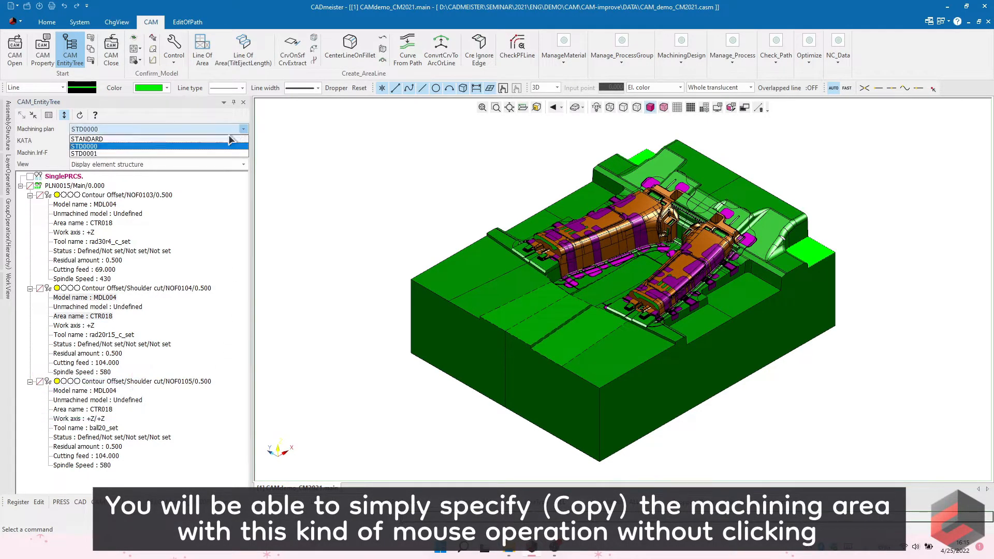
left_click(232, 140)
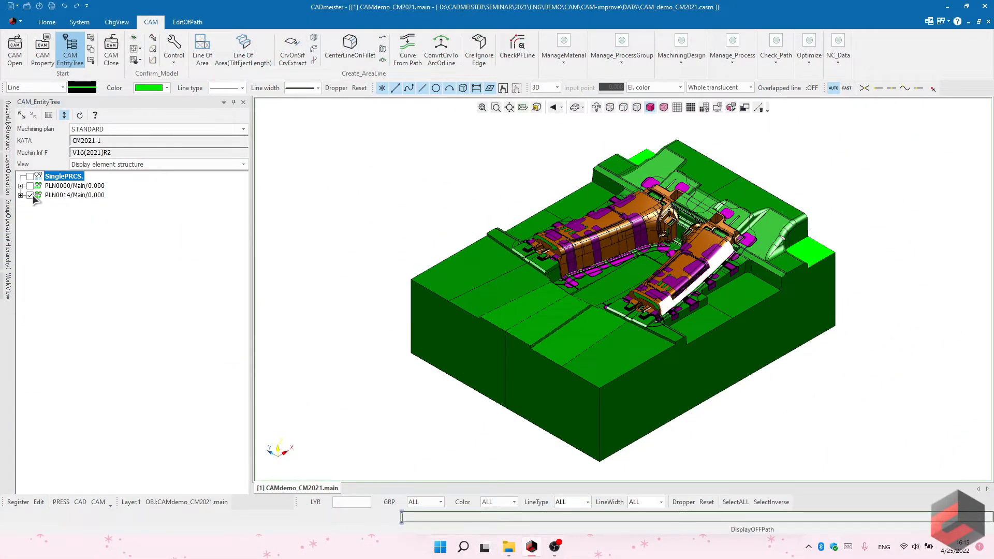
left_click(20, 186)
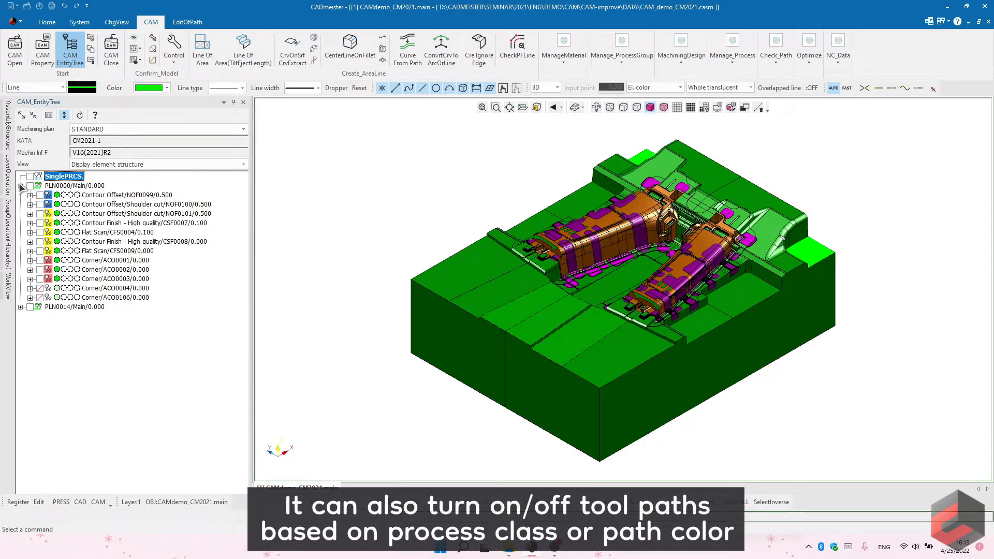
left_click(31, 188)
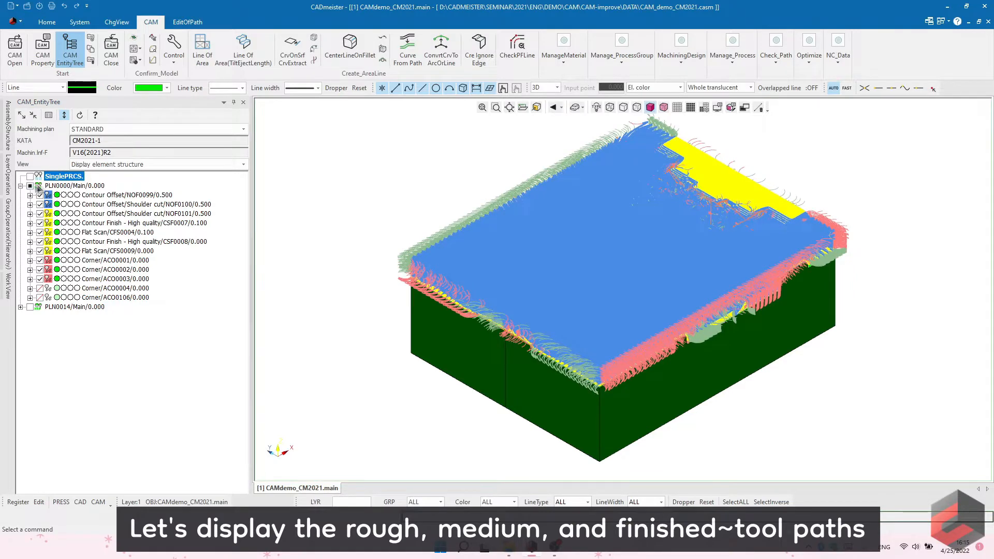
Step: Use Display by path class on all paths to show only the Semi-finishing process class, turning off every other path
left_click(60, 186)
right_click(61, 185)
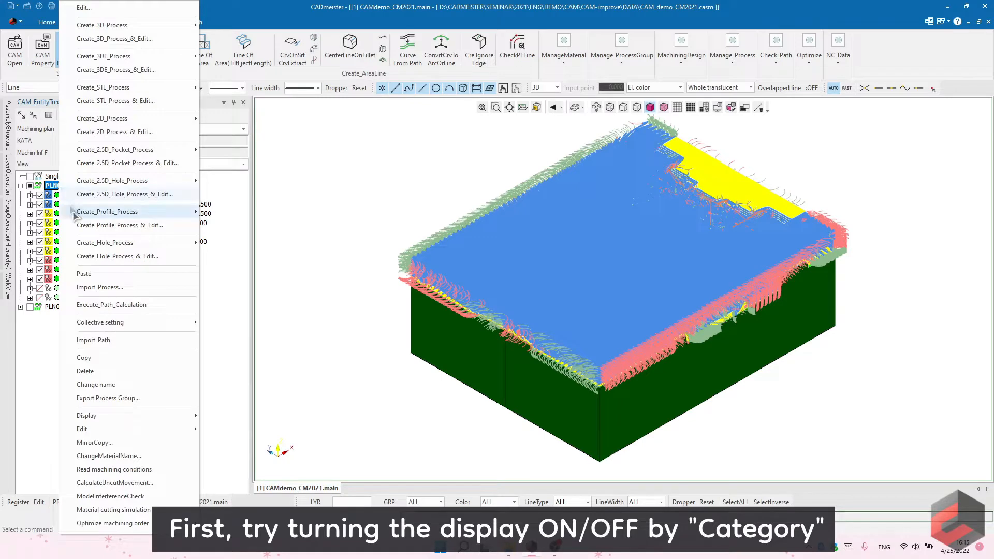
mouse_move(116, 415)
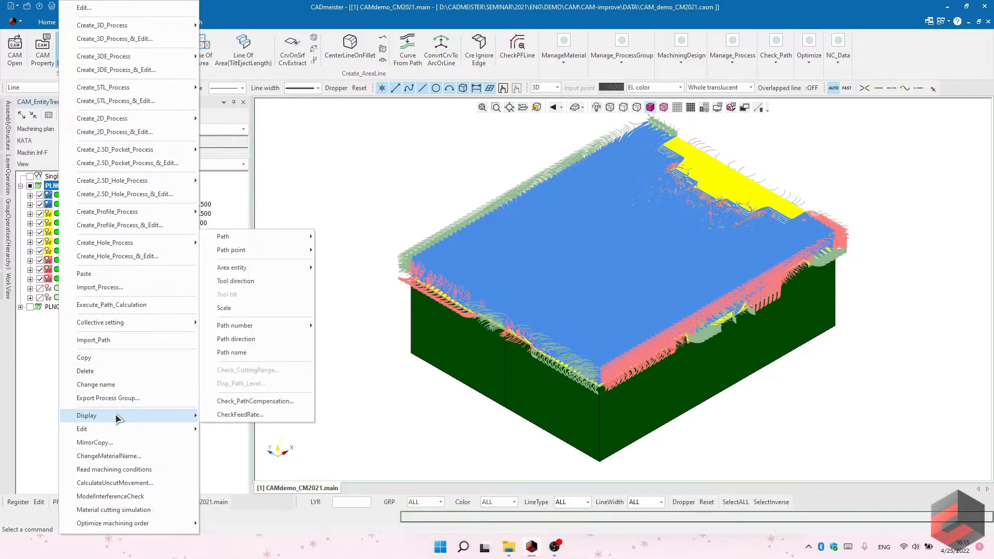
mouse_move(240, 237)
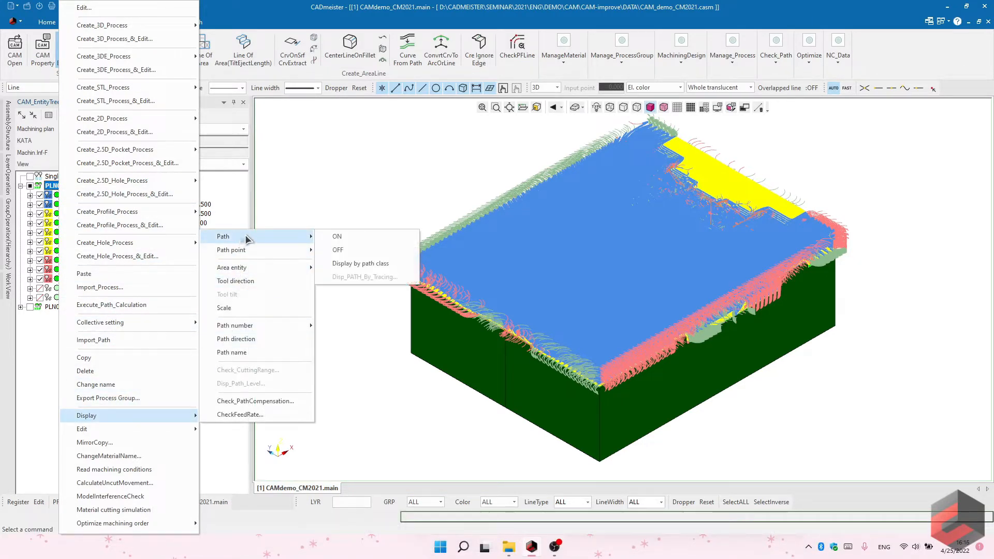
left_click(347, 265)
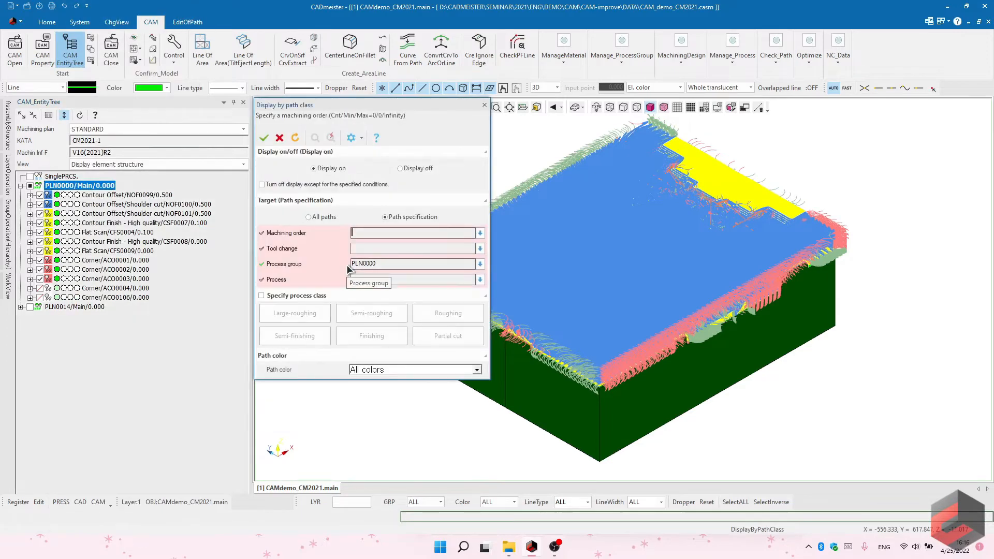
left_click(263, 185)
left_click(315, 217)
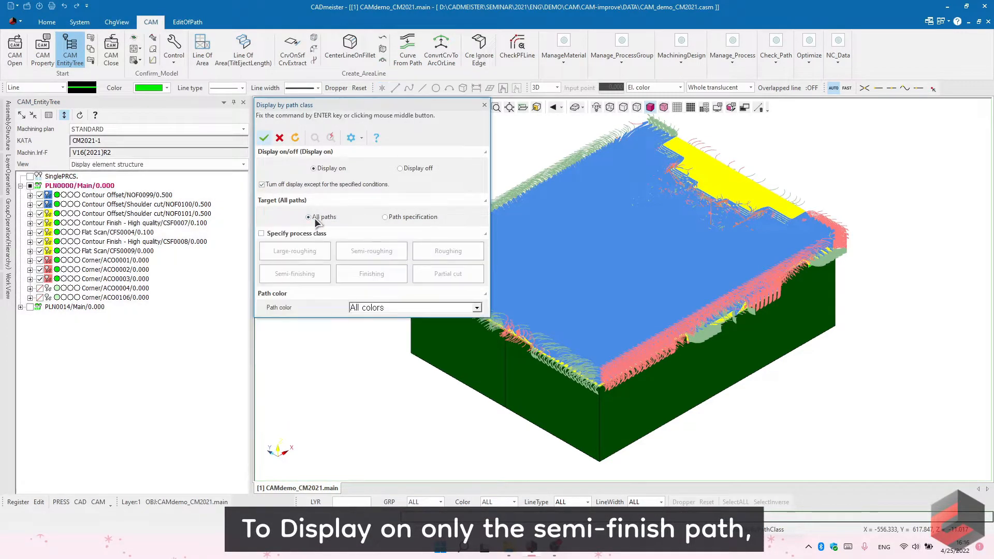
left_click(262, 234)
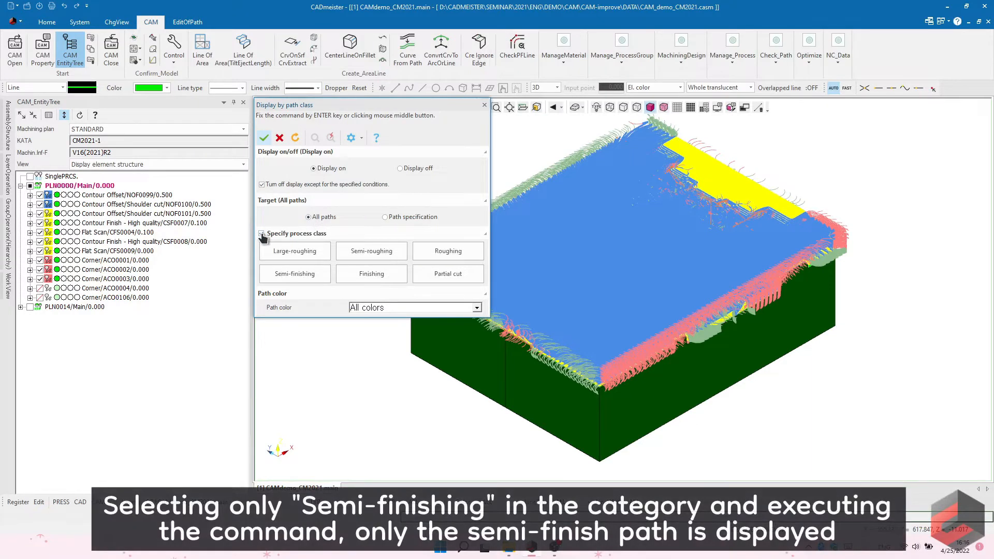
left_click(299, 272)
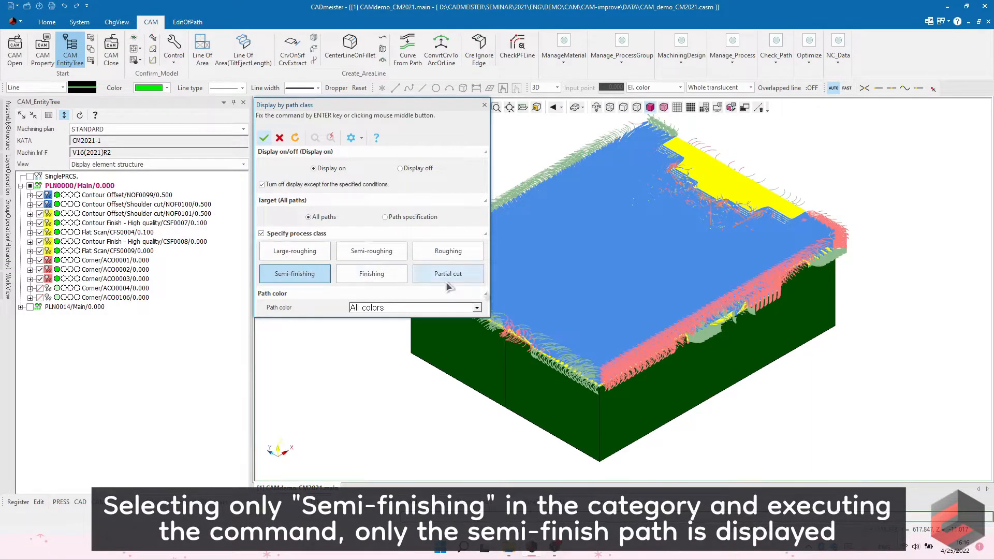
middle_click_drag(591, 284, 708, 295)
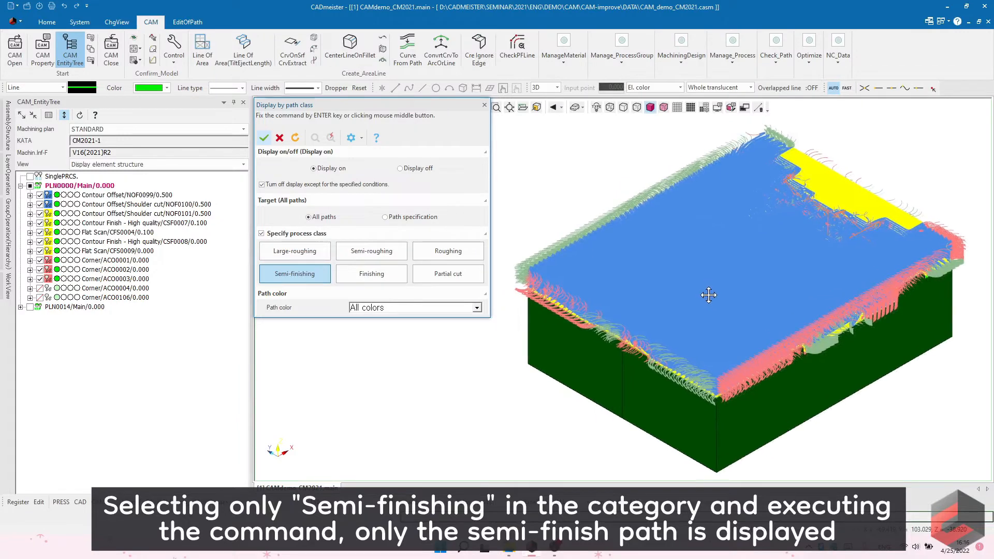
left_click(264, 138)
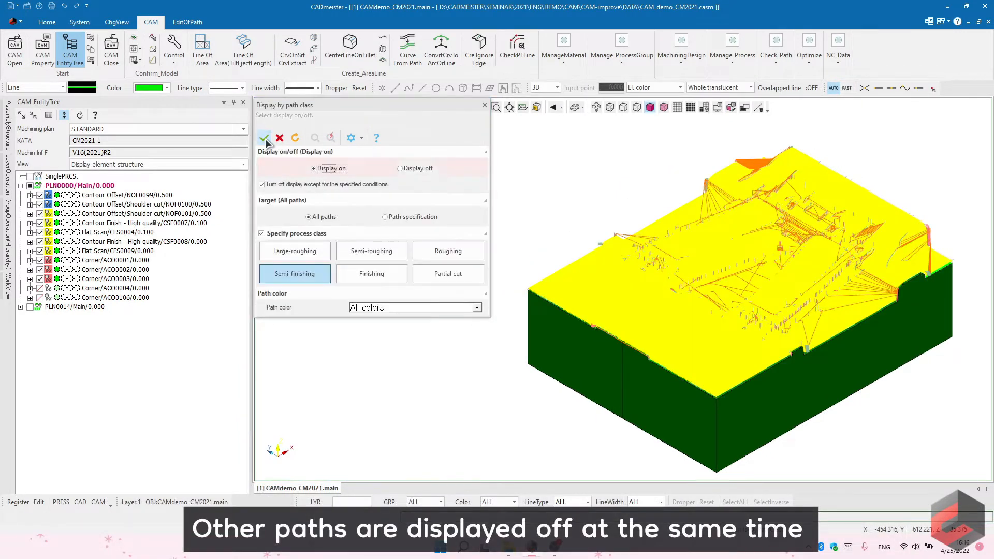
Step: Disable the process class filter and display only the tool paths with the salmon-pink path color
left_click(261, 233)
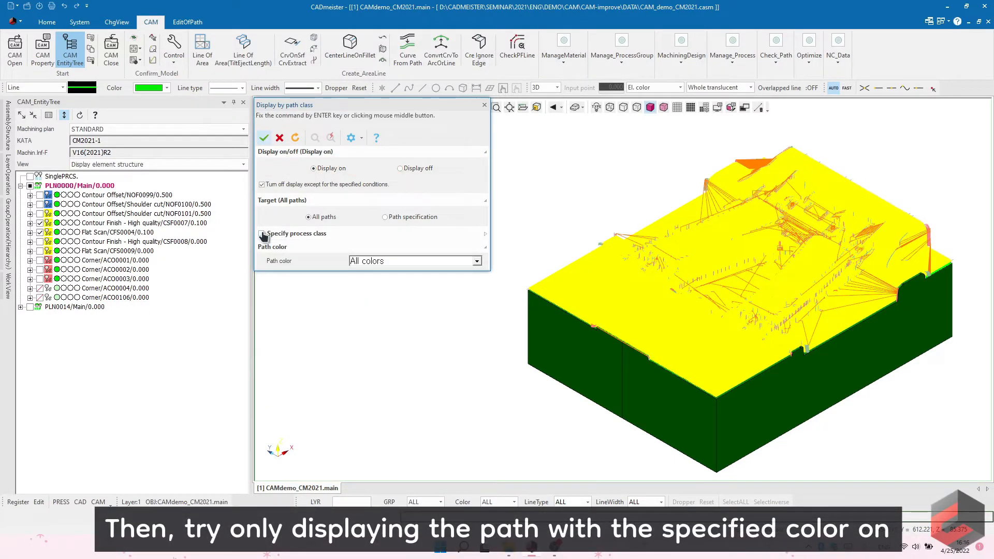
left_click(383, 261)
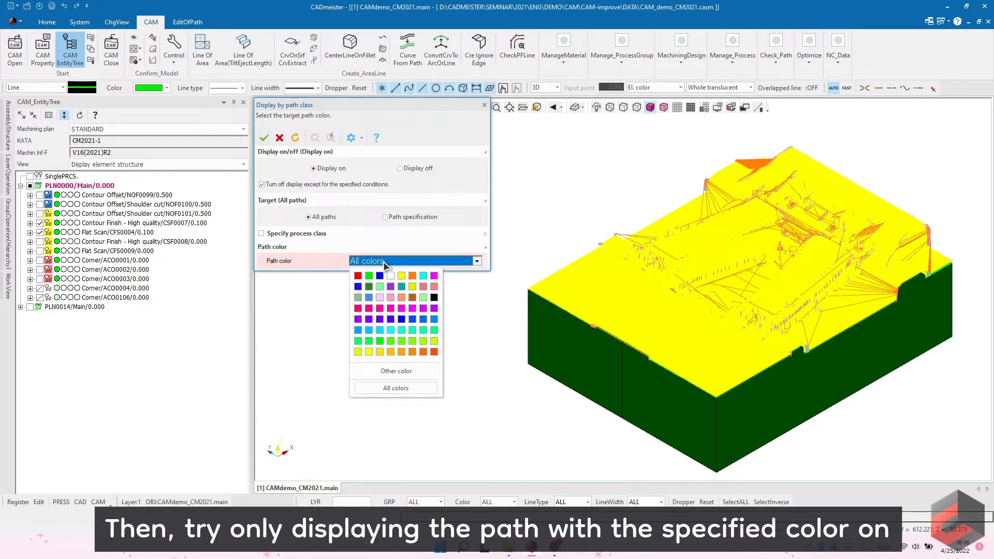
left_click(432, 289)
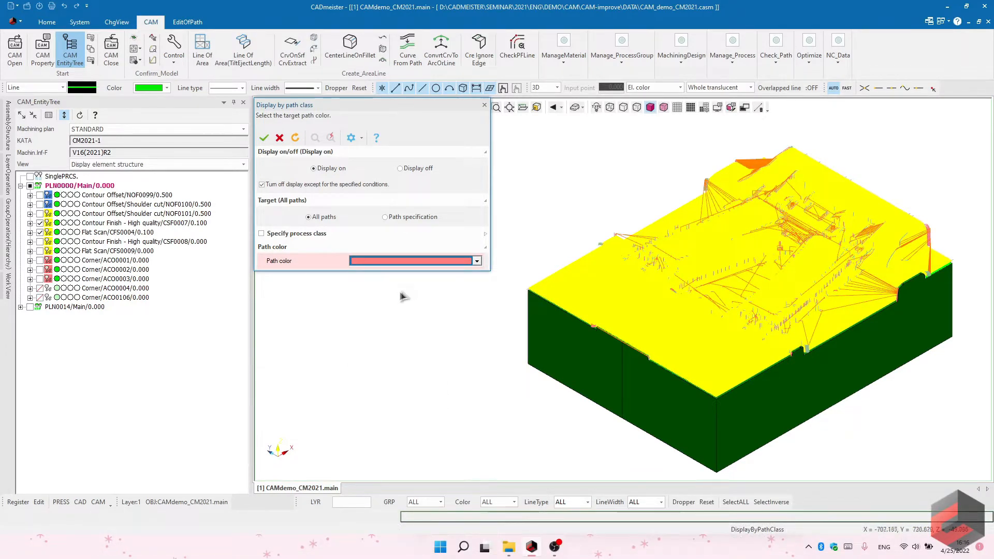
left_click(266, 142)
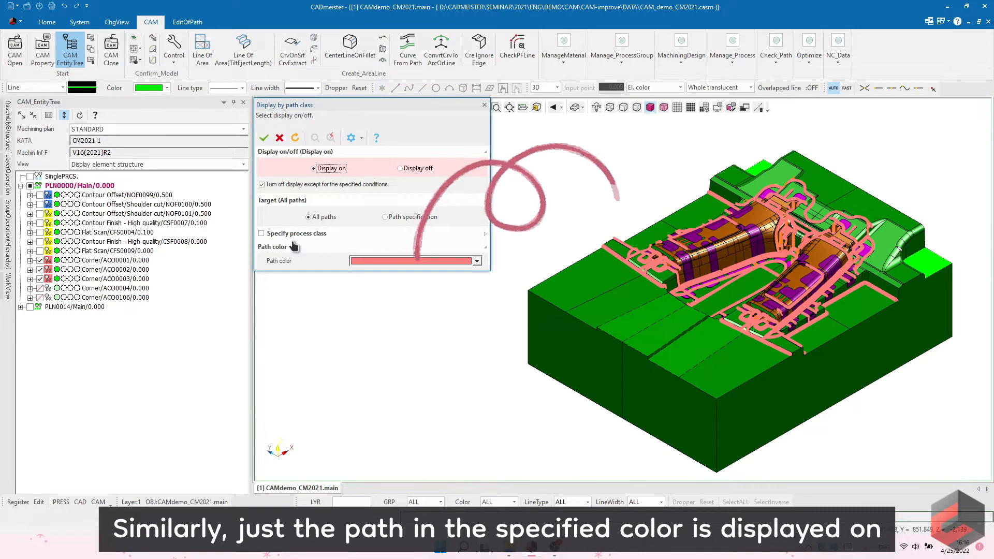
left_click(279, 138)
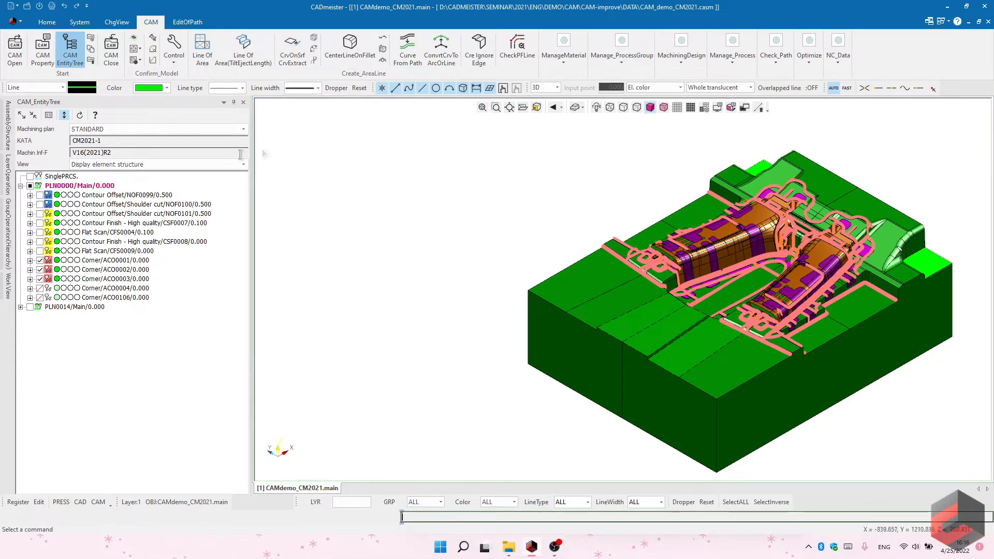
Step: Collapse and hide process group PLN0000, and expand PLN0014 and display its Along Surface tool paths
left_click(20, 186)
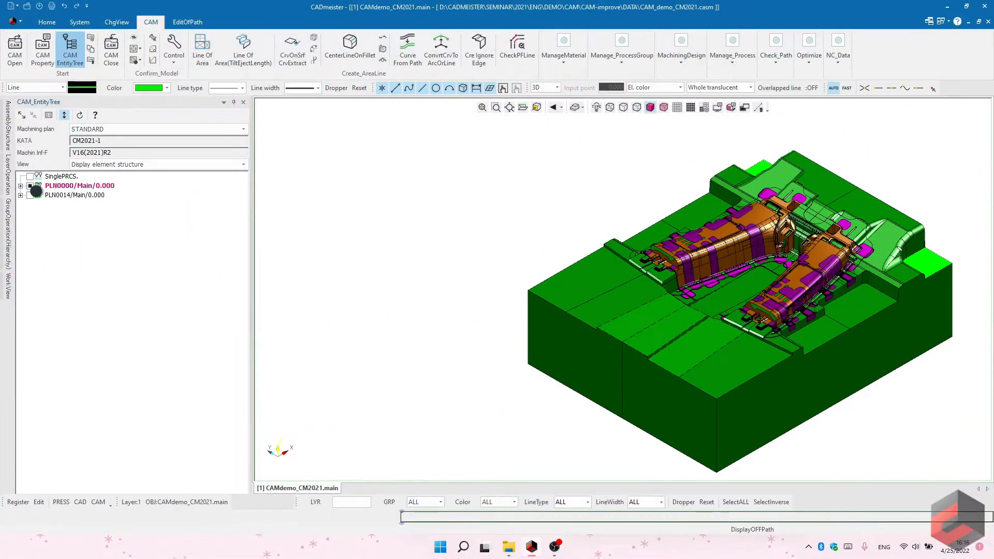
left_click(21, 195)
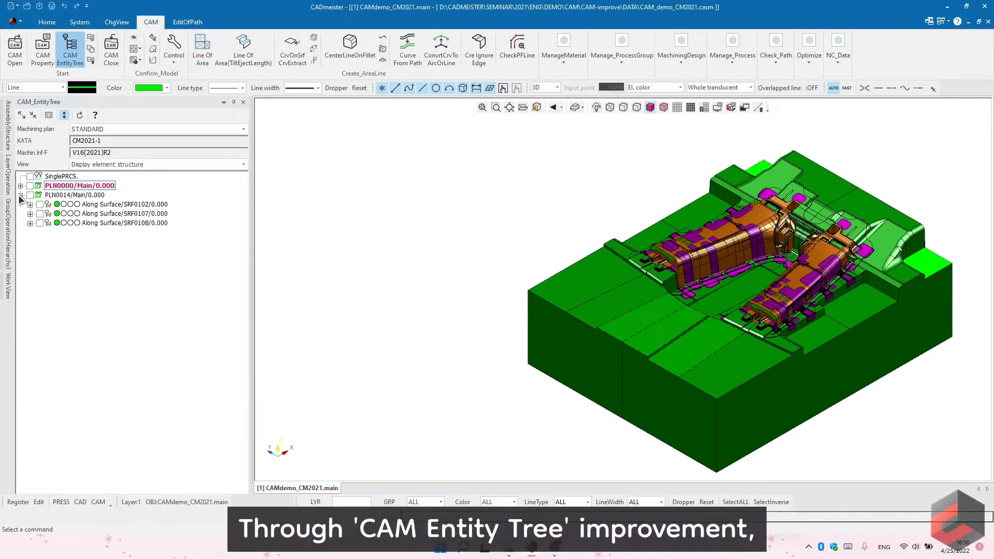
left_click(30, 195)
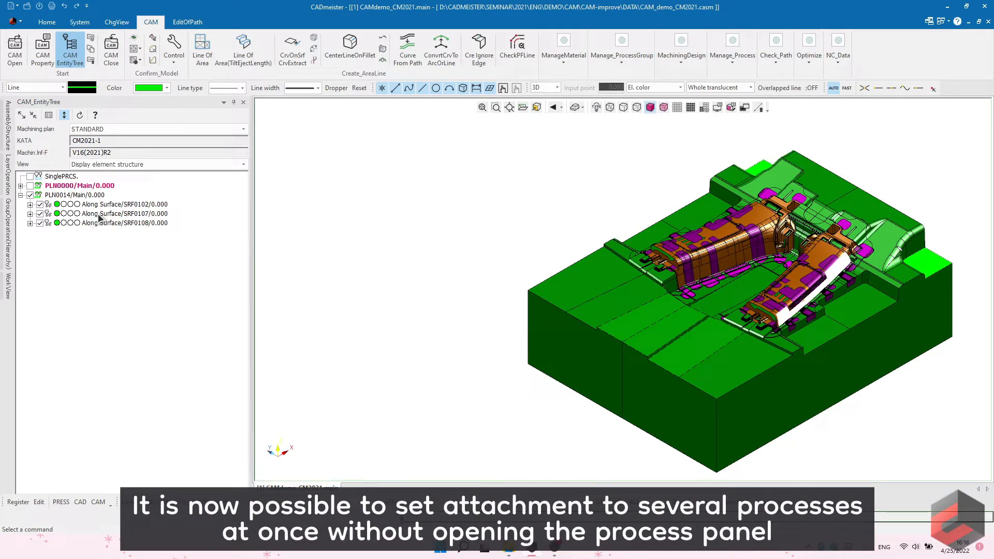
Step: Enlarge the white Along Surface tool path on the part's side wall and open the CAM Explorer
right_click(456, 220)
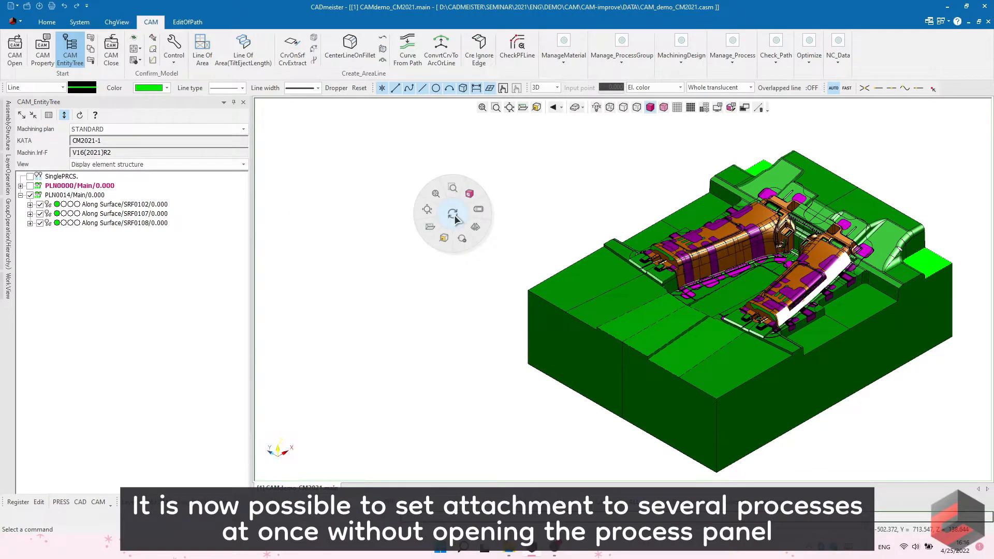
left_click(451, 188)
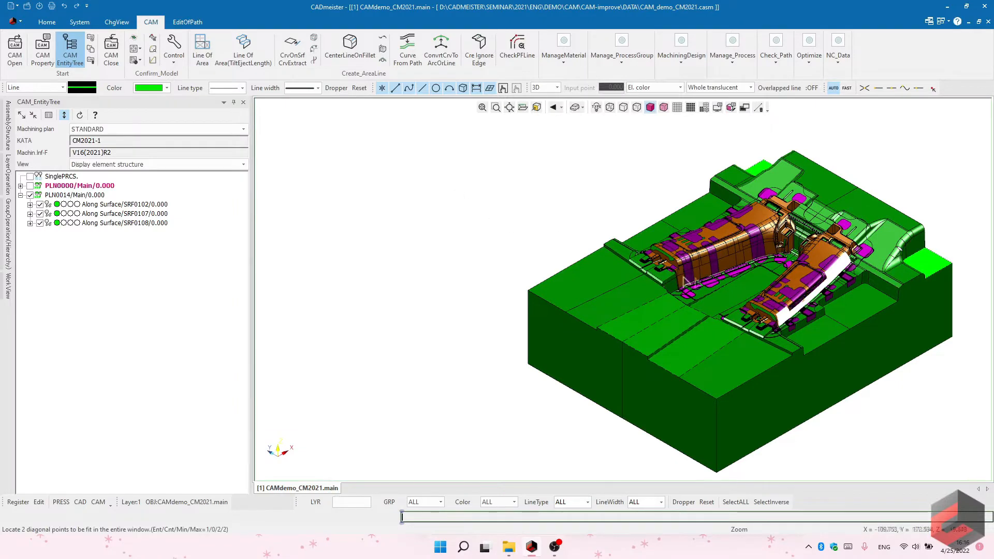
left_click(808, 323)
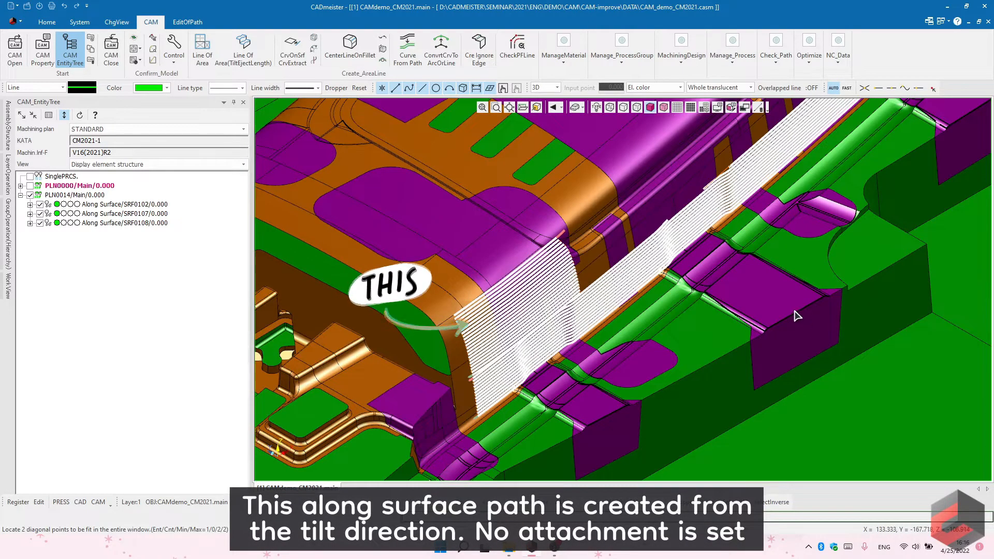
left_click(92, 38)
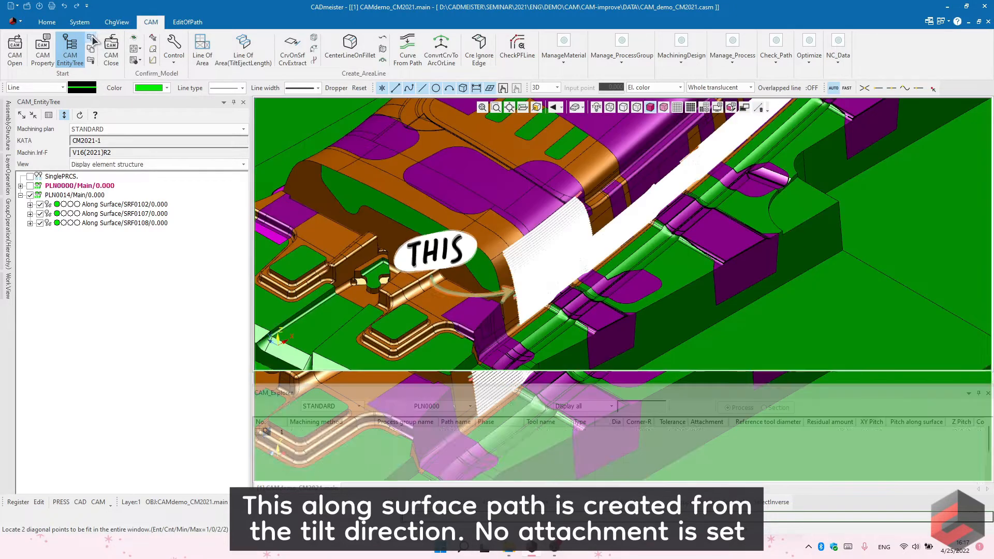
Step: Assign the UNI-SWING attachment to all three Along Surface processes of PLN0014 at once using Attachment collective setting
left_click(73, 196)
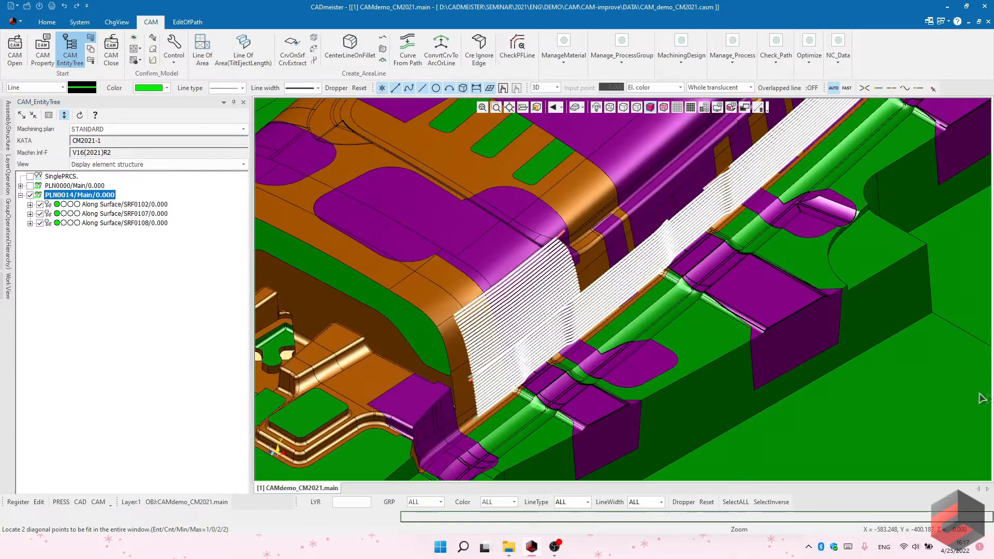
left_click_drag(154, 294, 91, 219)
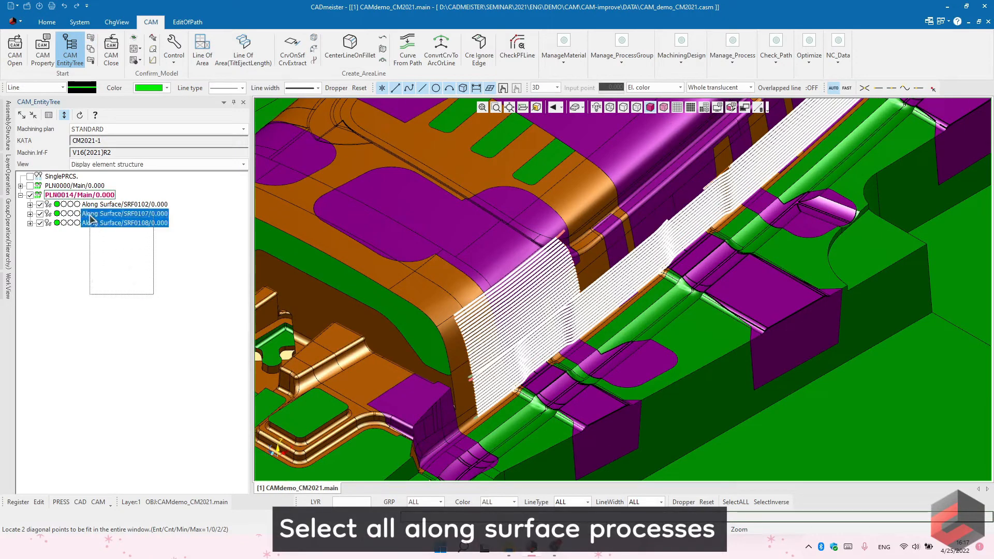
right_click(86, 206)
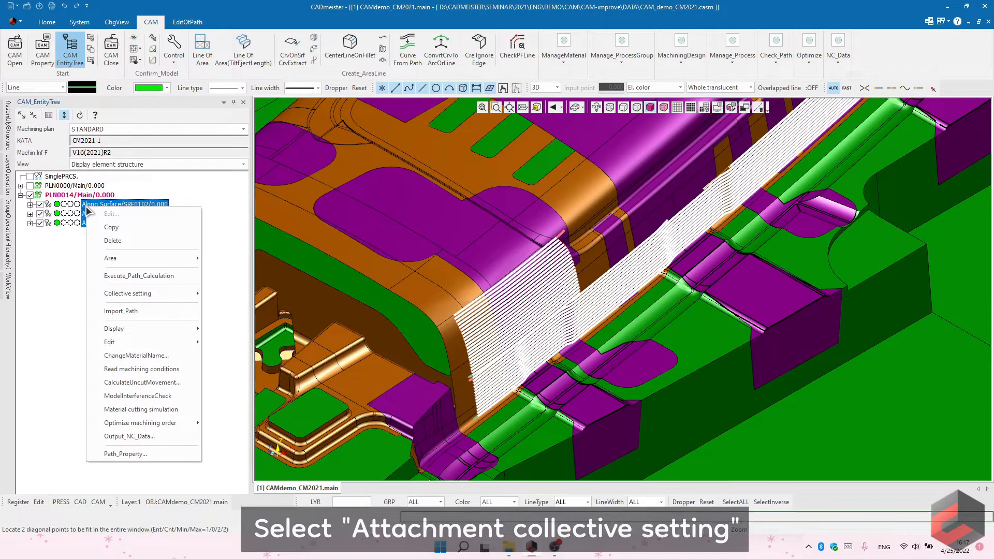
mouse_move(152, 292)
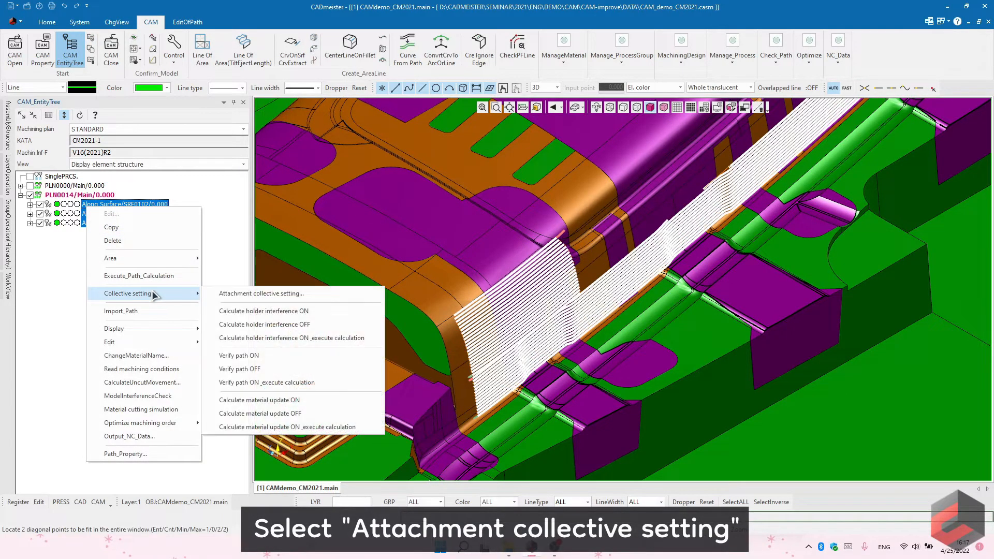
left_click(220, 289)
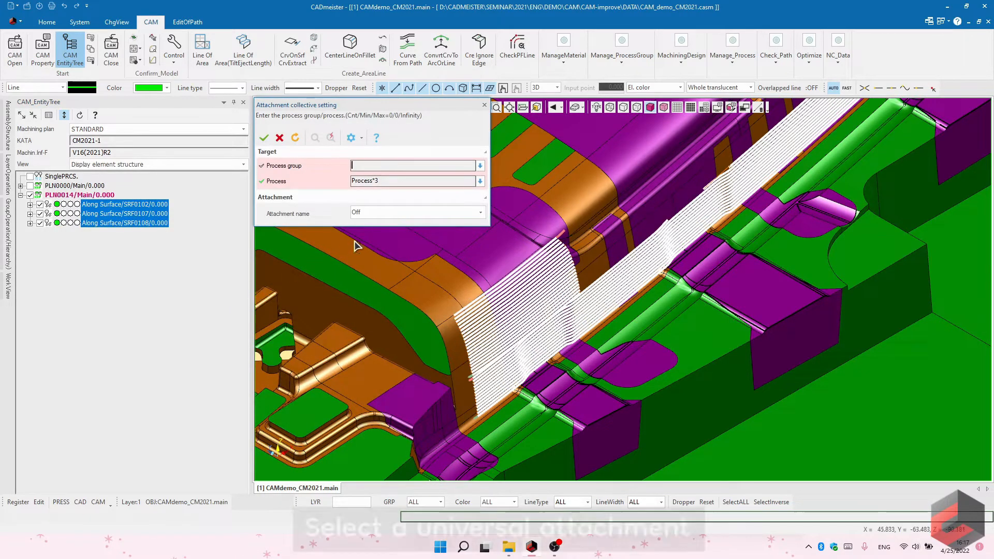
left_click(384, 212)
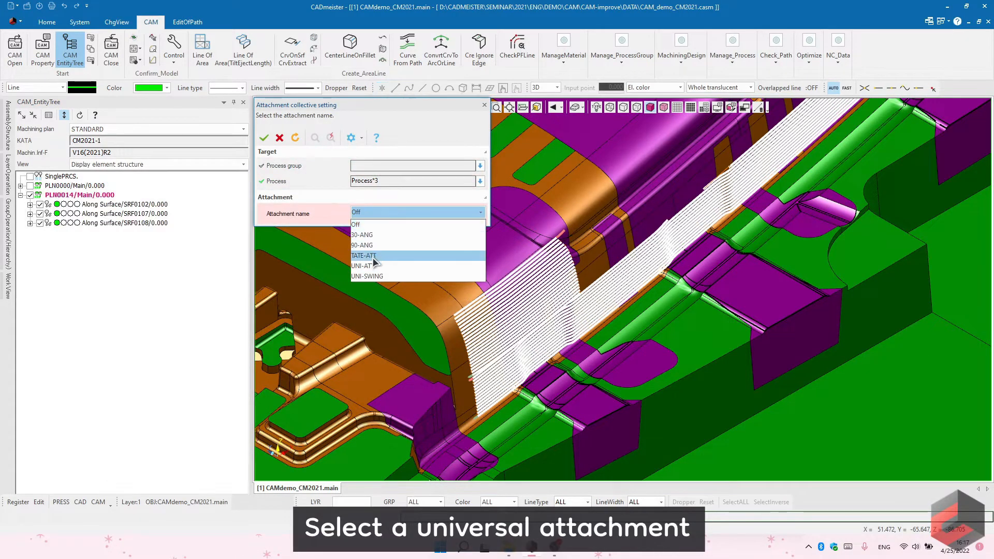
left_click(374, 276)
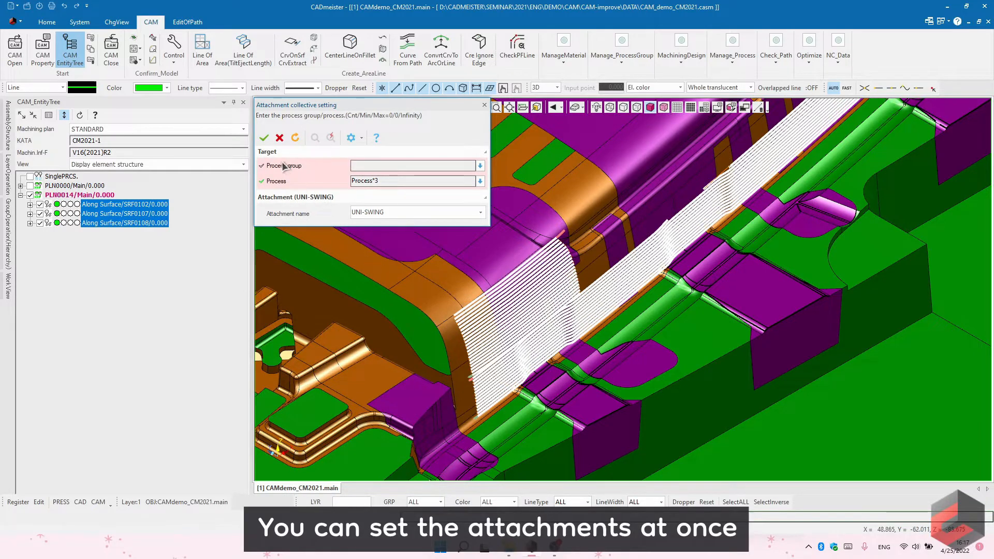
left_click(264, 139)
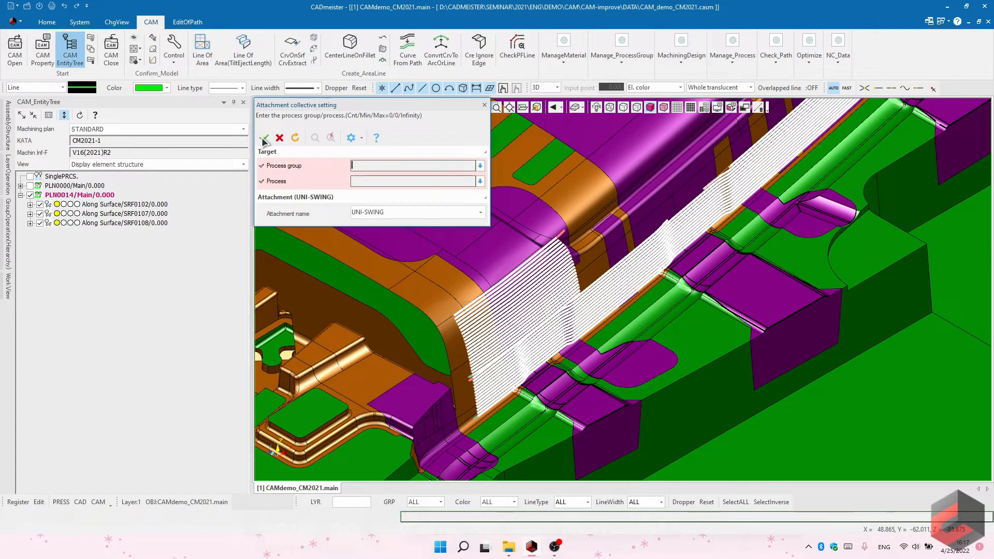
left_click(279, 138)
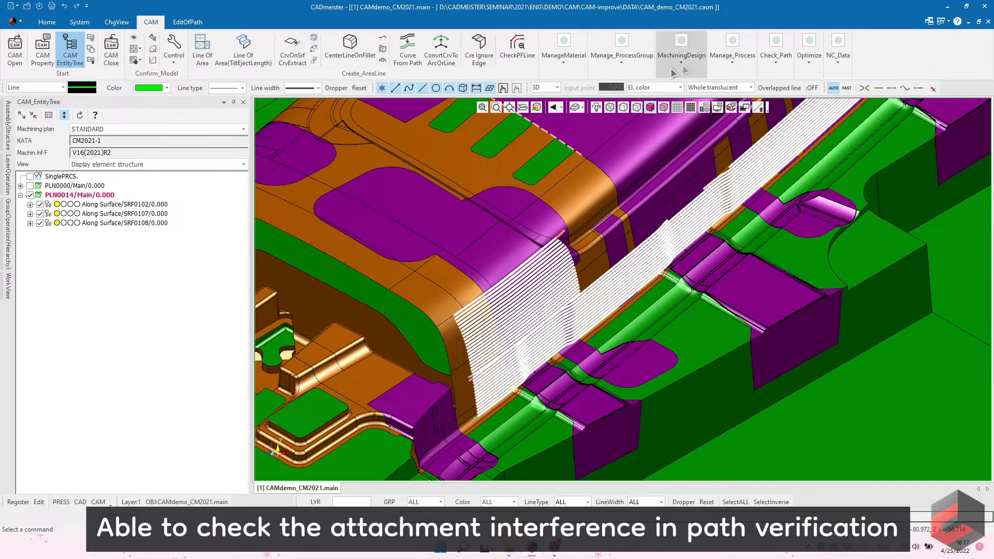
Step: Show the tool, holder and attachment as display surfaces on the Along Surface path with Disp Tool By Wire, and examine them around the die
left_click(777, 52)
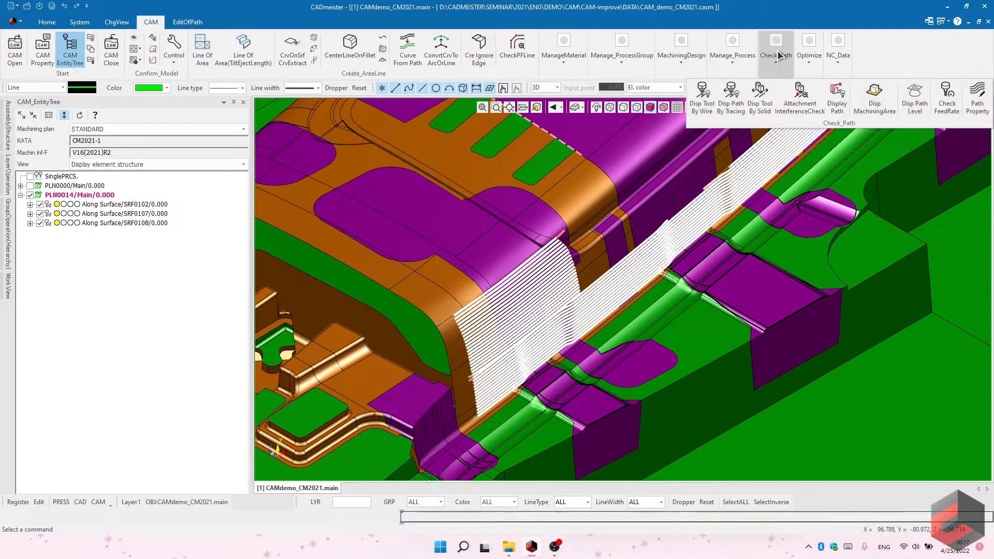
left_click(702, 95)
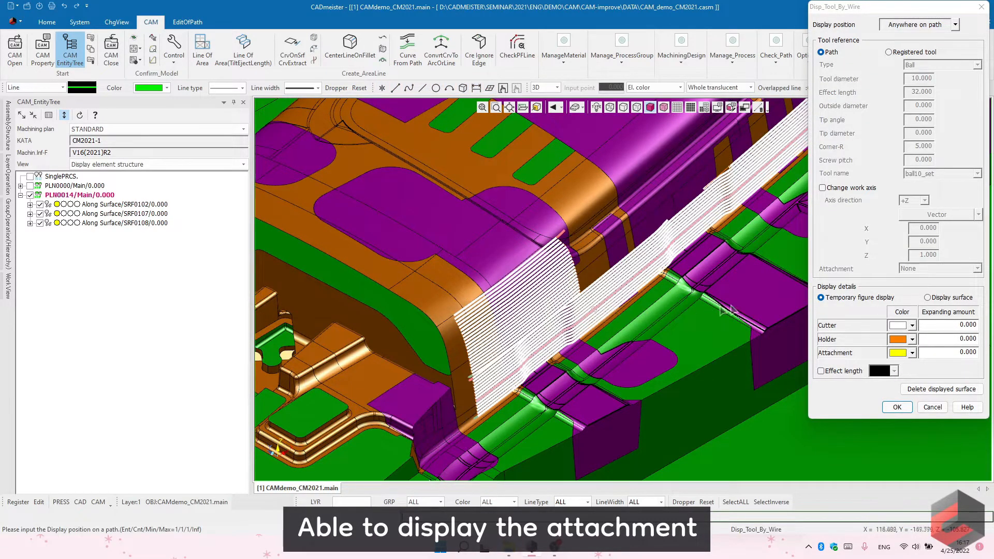
left_click(927, 298)
left_click(897, 407)
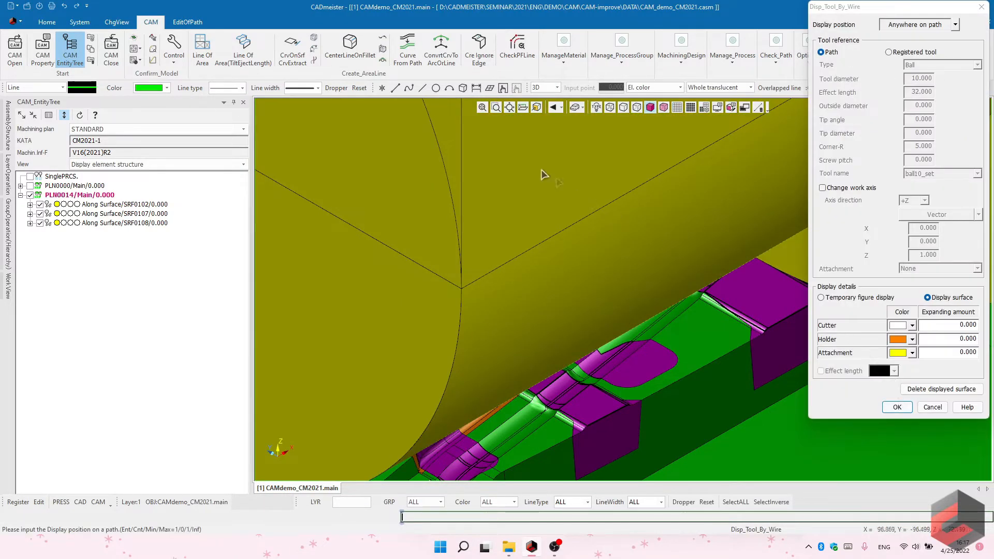
left_click(484, 107)
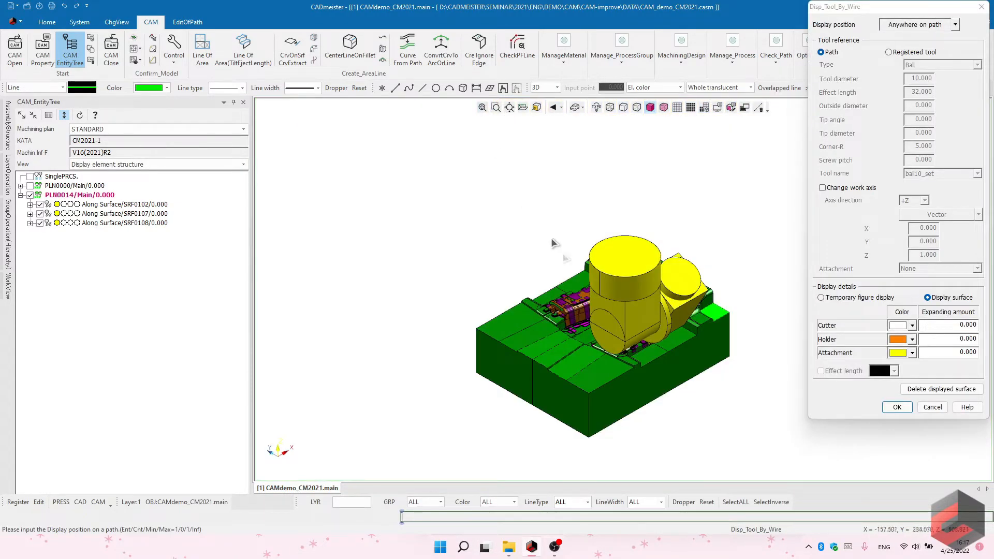
middle_click(613, 348)
key("Escape")
middle_click_drag(594, 358, 730, 338)
middle_click_drag(626, 322, 621, 301)
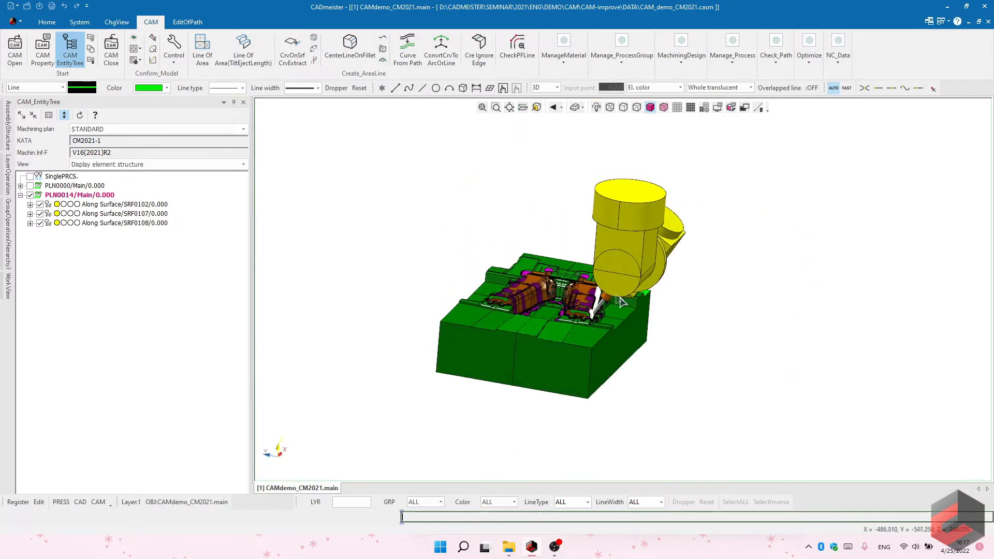
scroll(621, 301, "up", 5)
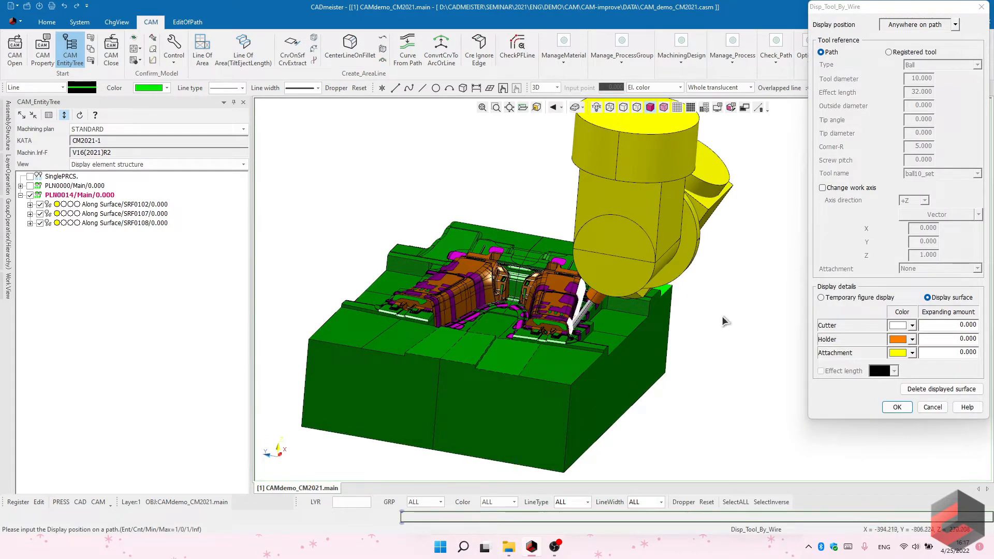
Step: Delete the displayed tool and attachment surfaces, fit the whole die in view, and close the CAM data
left_click(916, 388)
left_click(928, 406)
key("Home")
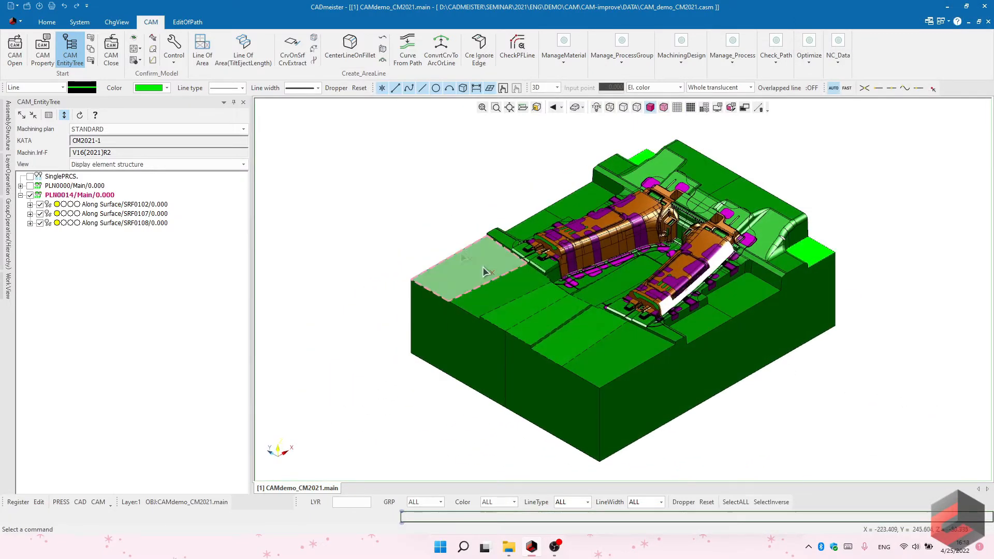
left_click(108, 64)
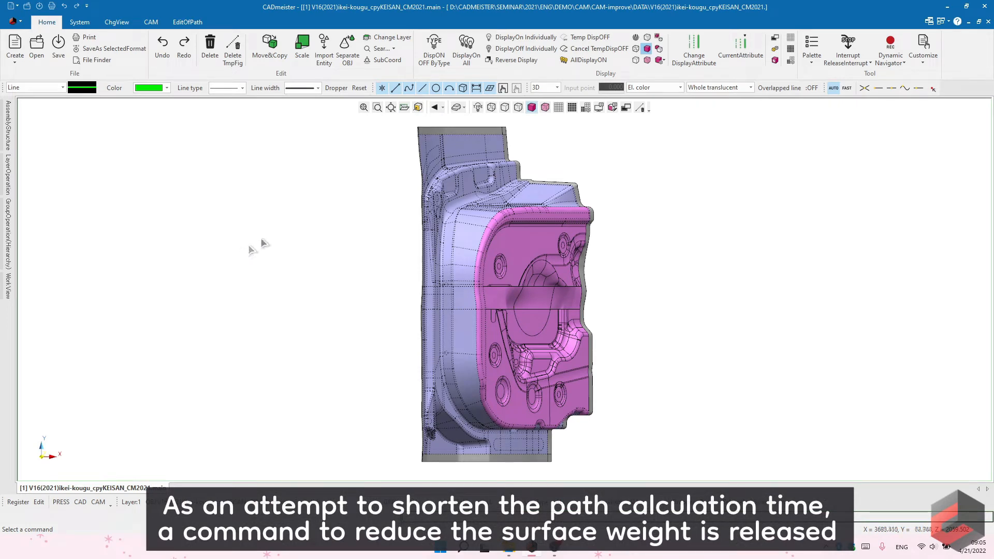
Step: Show the DRAW sub-coordinate system and set it as the current coordinate
left_click(385, 60)
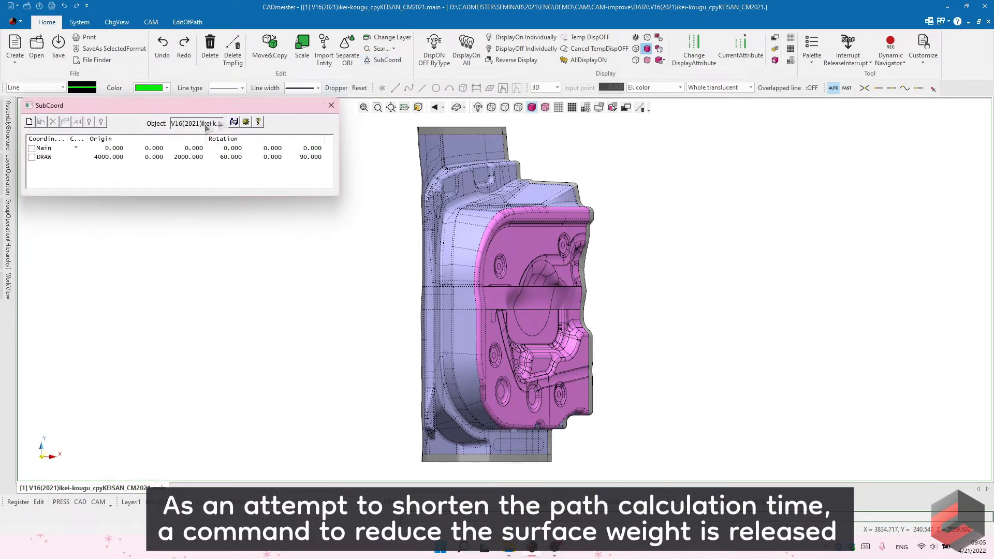
double_click(62, 156)
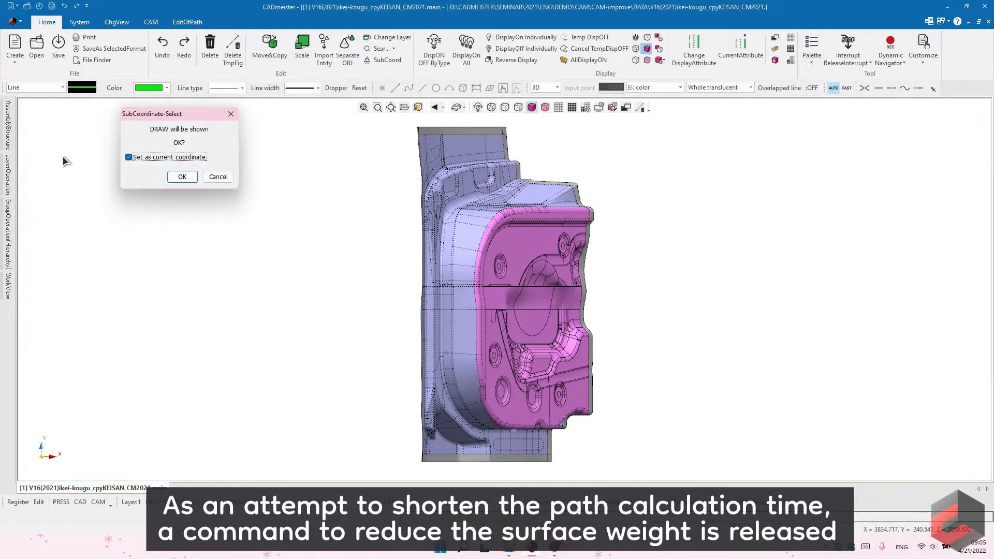
left_click(182, 177)
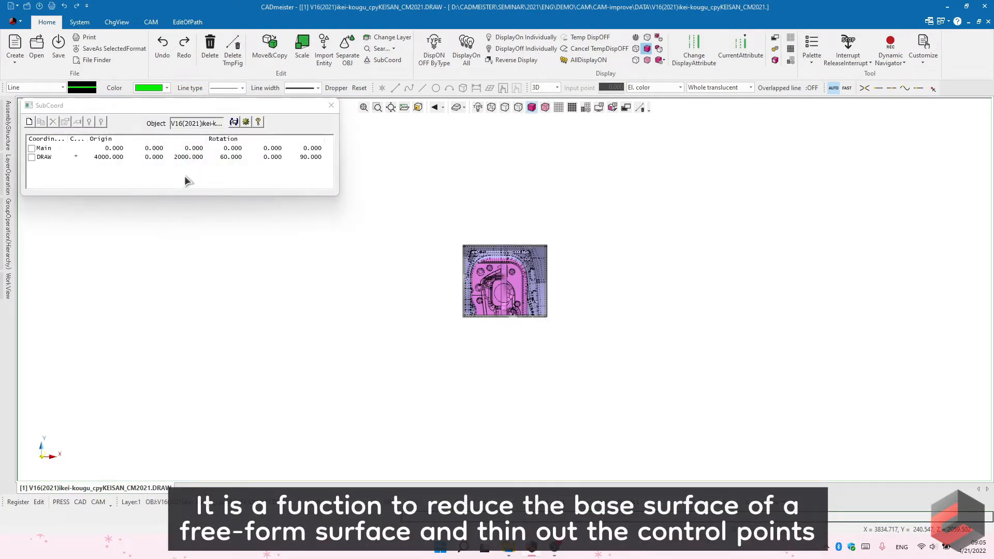
left_click(331, 106)
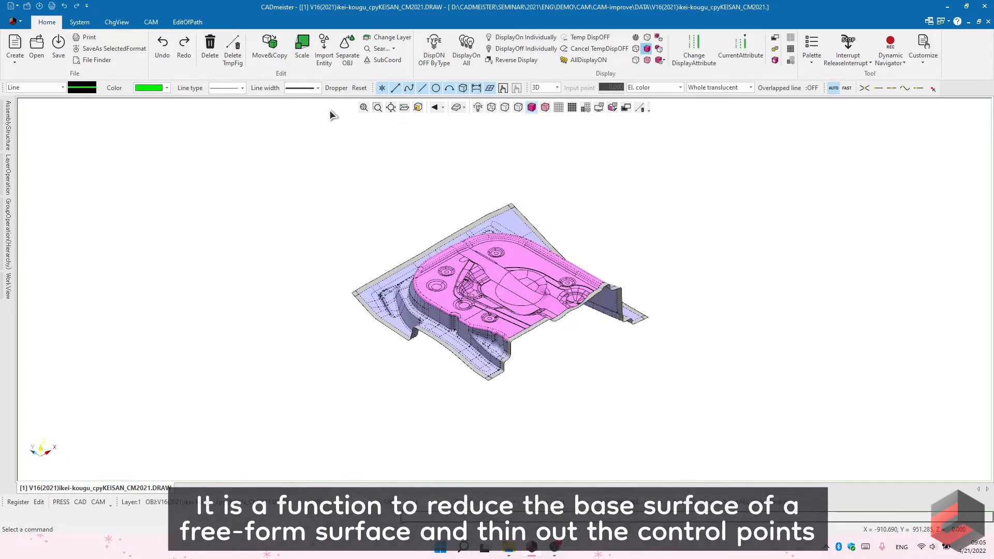
Step: Display the control points of the lavender composite surface around the product, using Composite surface as the entity to be processed
left_click(91, 22)
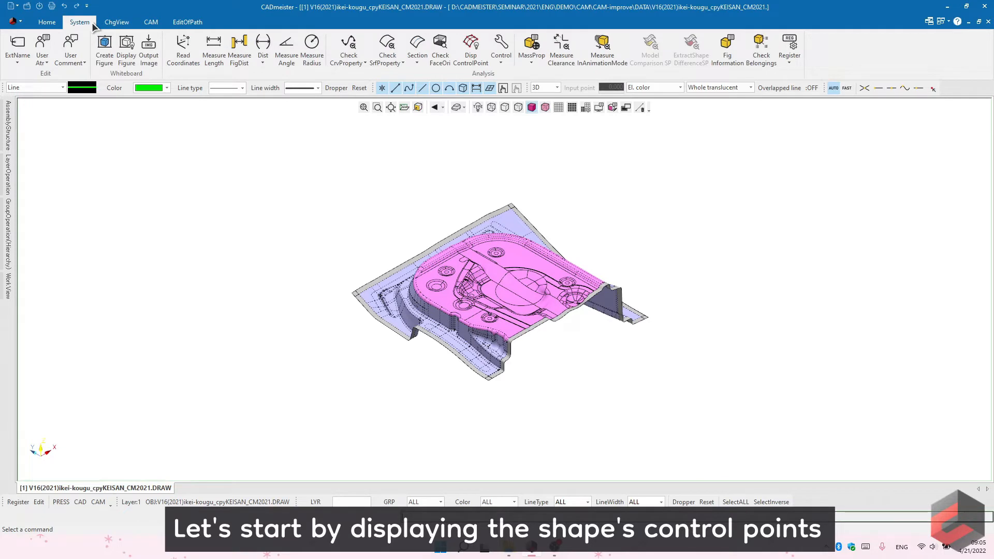
left_click(465, 56)
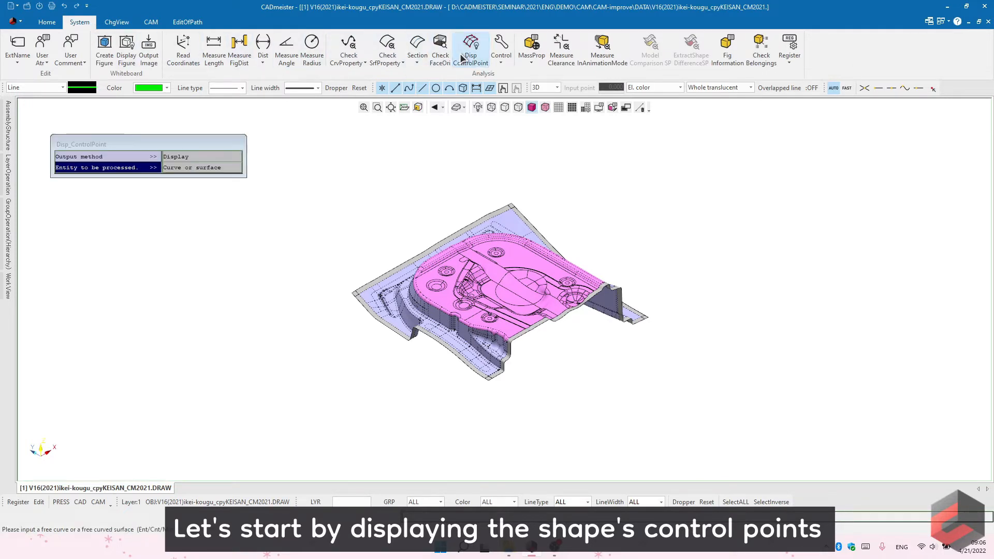
left_click(145, 170)
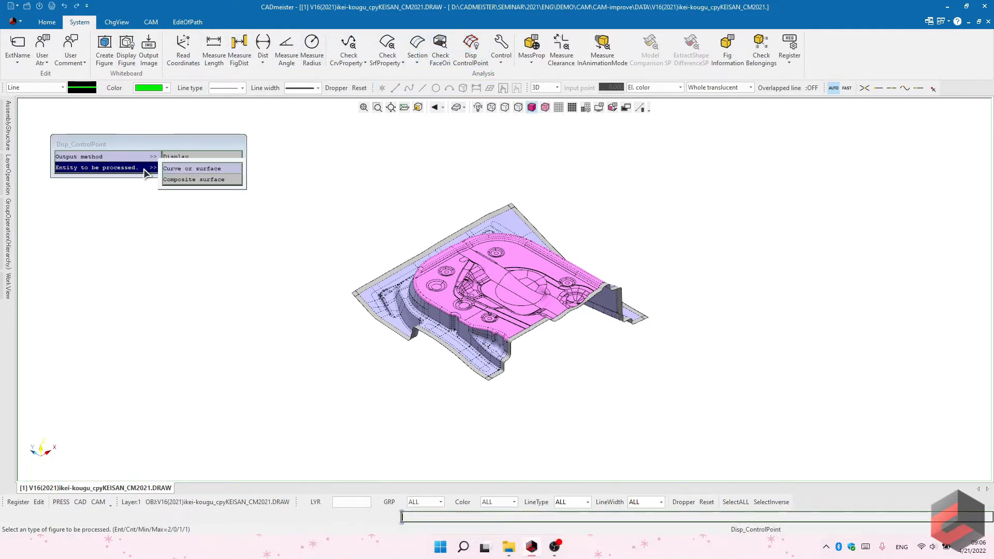
left_click(173, 180)
left_click(383, 299)
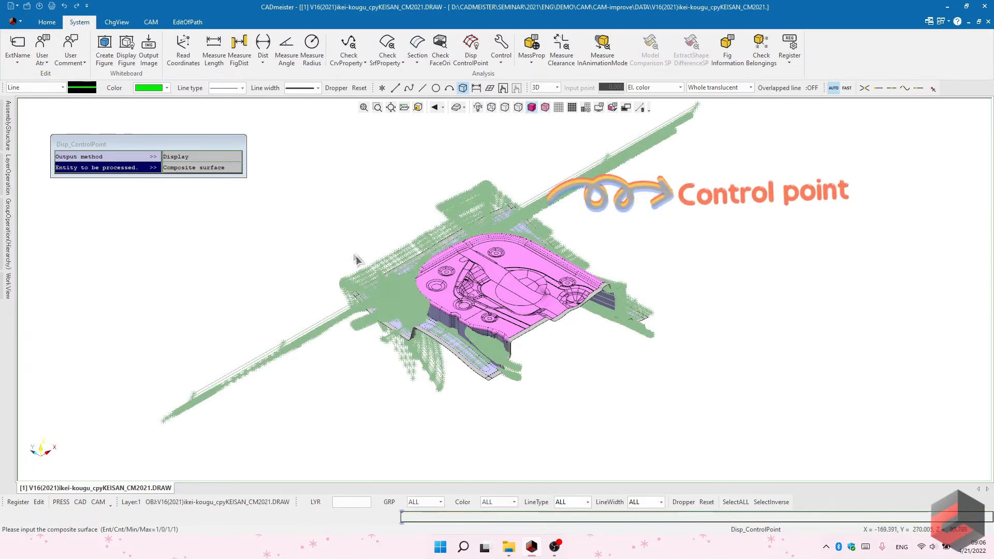
key("Escape")
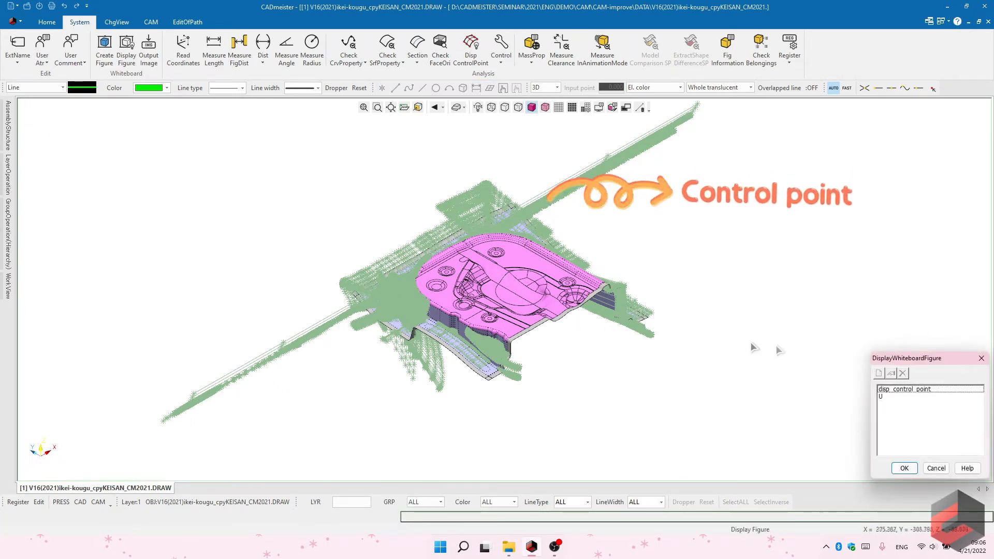
Step: Look up the disp_control_point whiteboard figure, close the list without changes, and delete the temporary control point figures
left_click(895, 389)
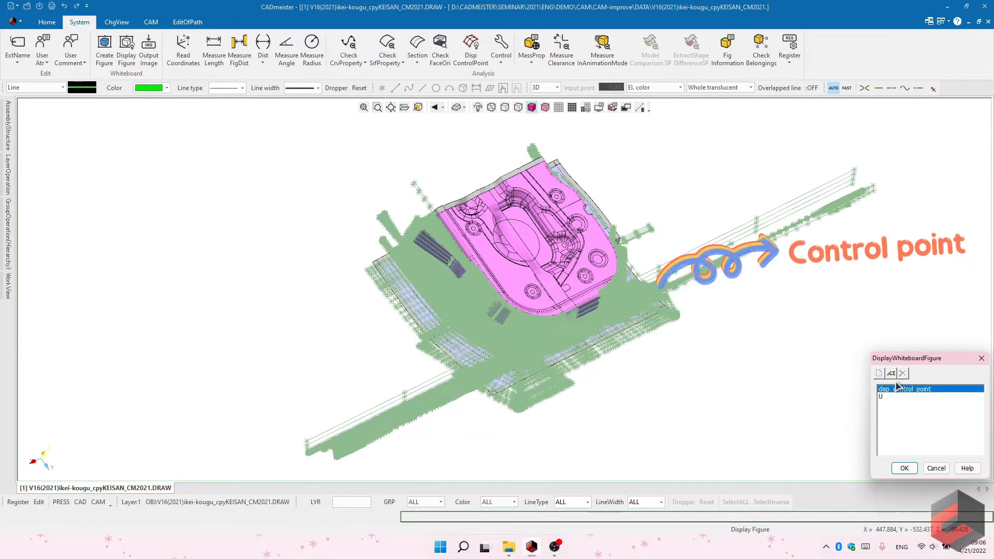
left_click(936, 468)
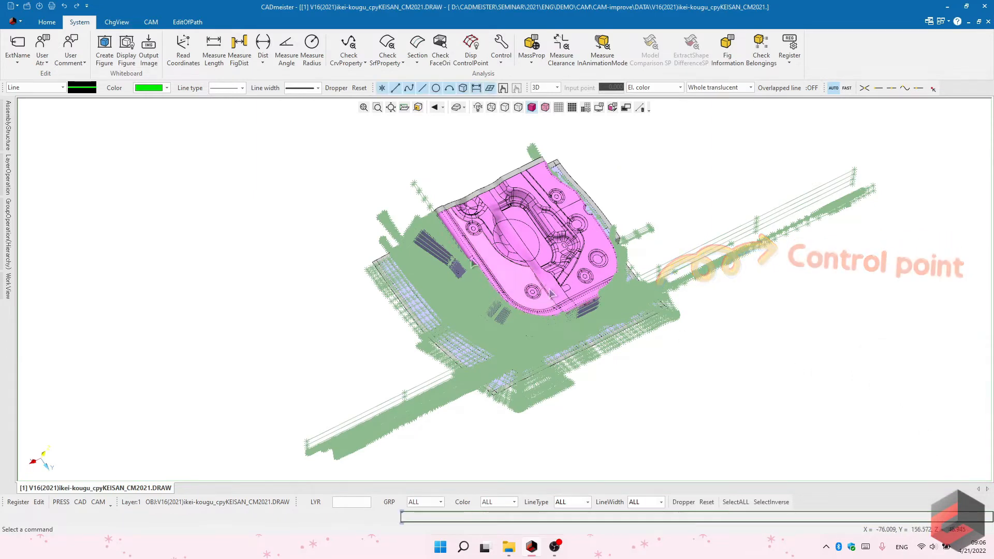
left_click(52, 21)
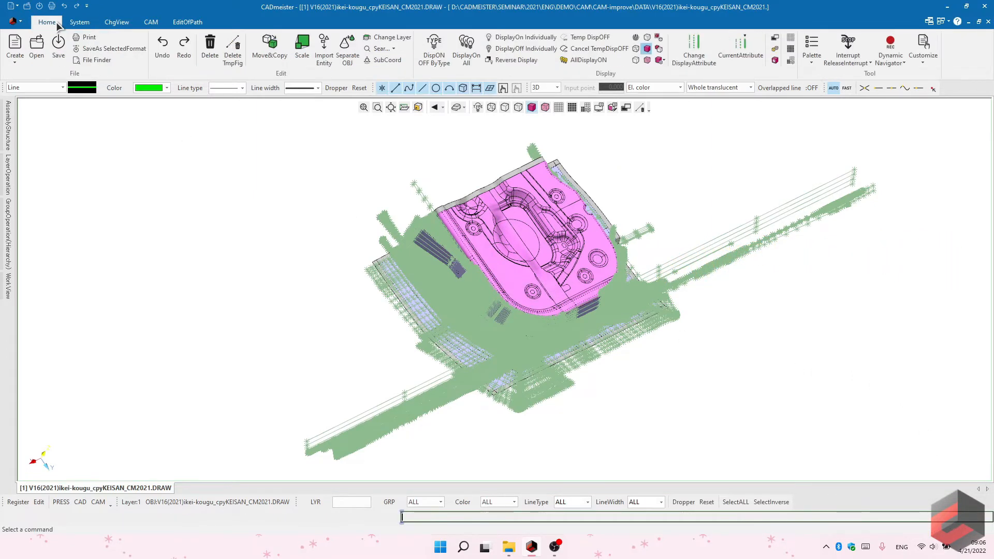
left_click(234, 58)
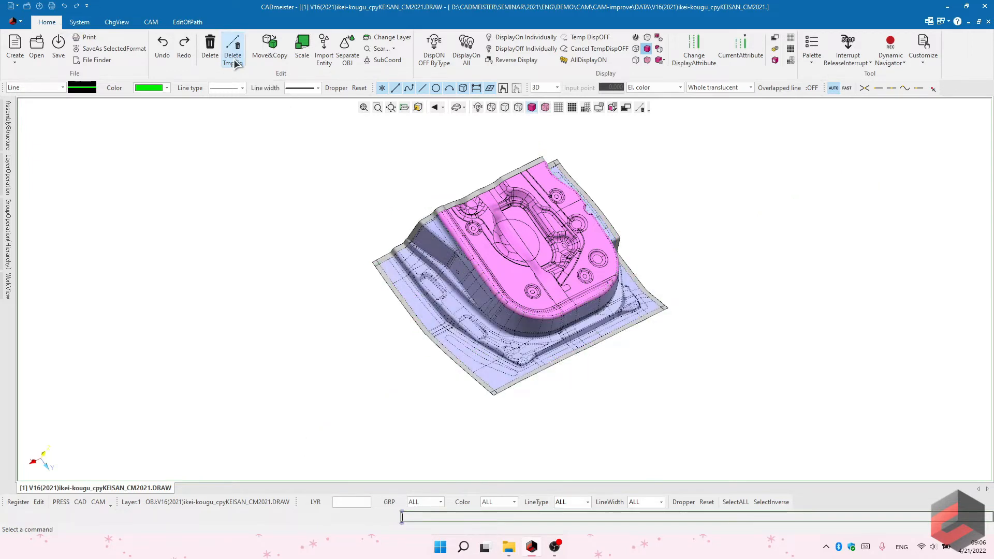
Step: Simplify the lavender composite surface around the product with a base surface margin of 10.00 and a CP thinning tolerance of 0.005
left_click(152, 22)
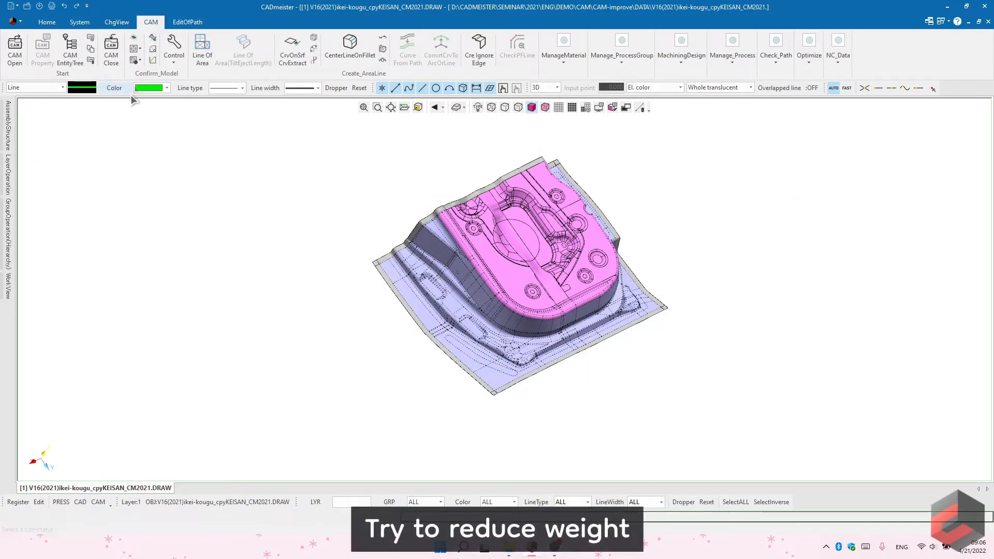
left_click(134, 41)
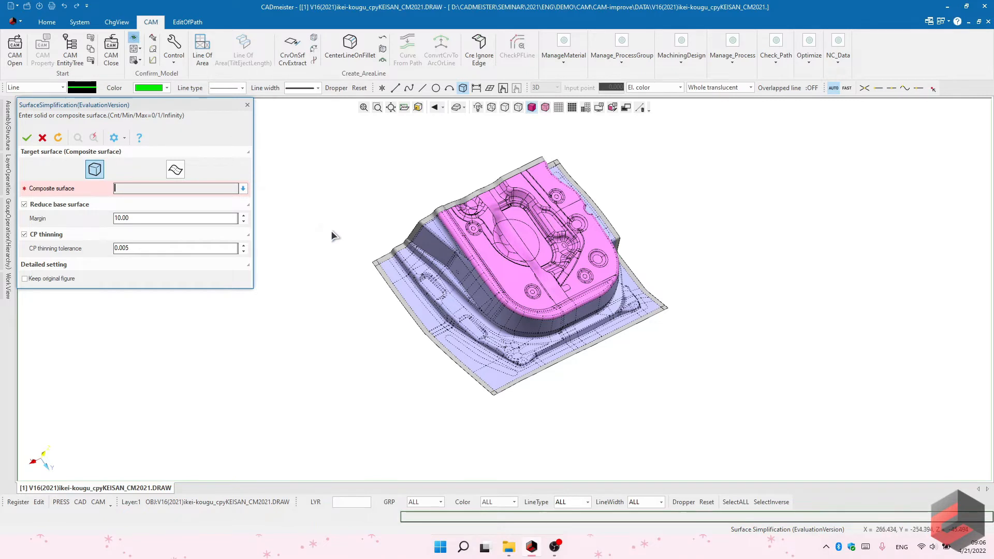
left_click(408, 277)
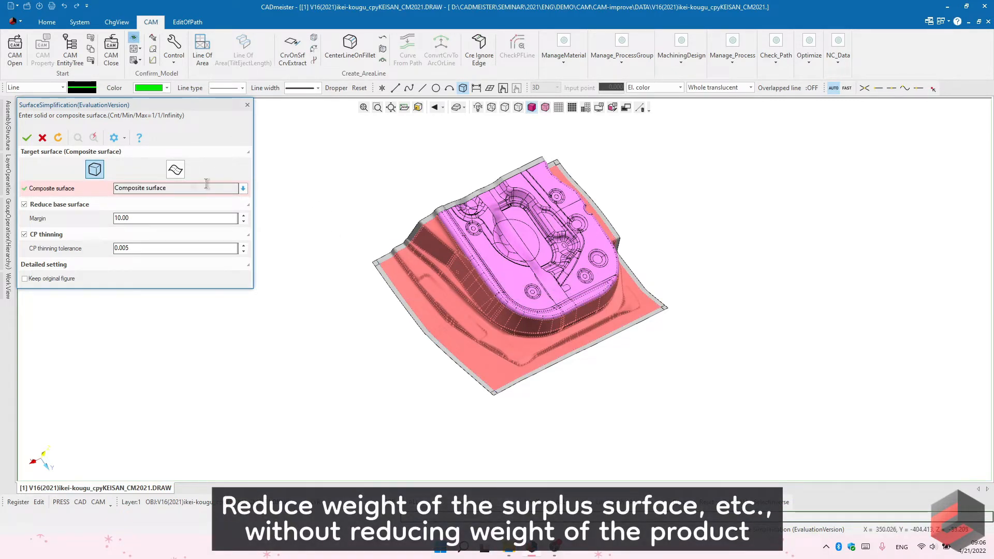
left_click(28, 139)
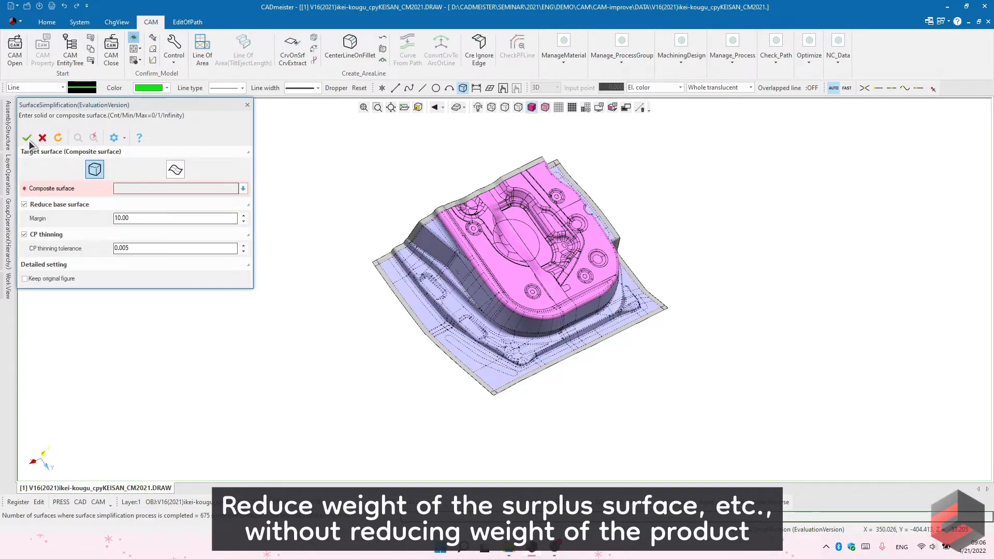
left_click(42, 138)
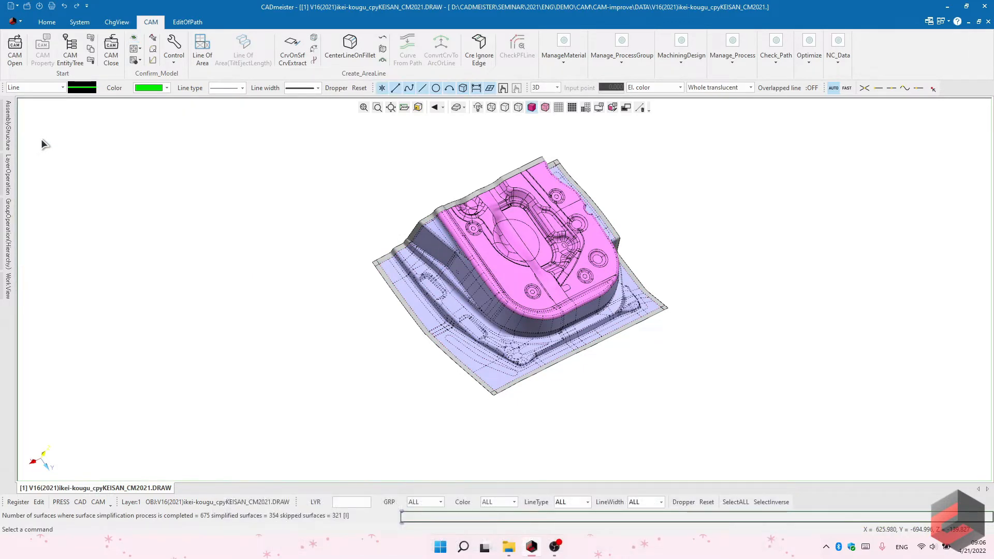
Step: Display the control points of the simplified lavender composite surface around the product again and delete the temporary control point figures
left_click(78, 23)
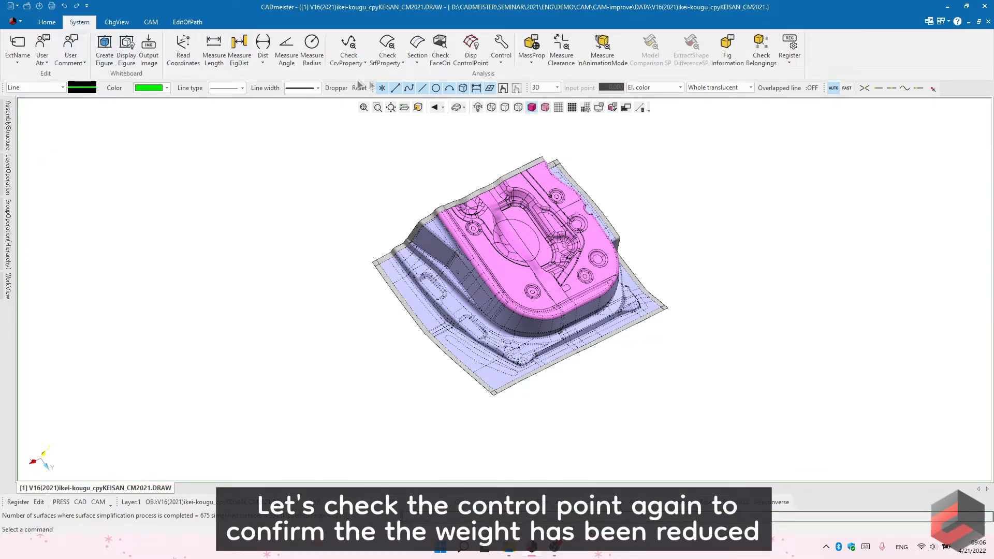
left_click(463, 65)
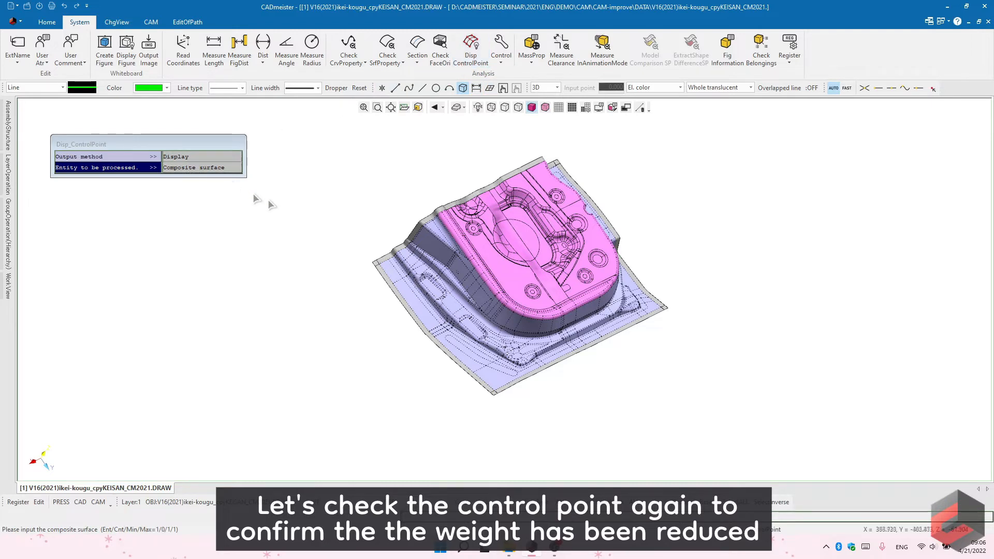
left_click(404, 273)
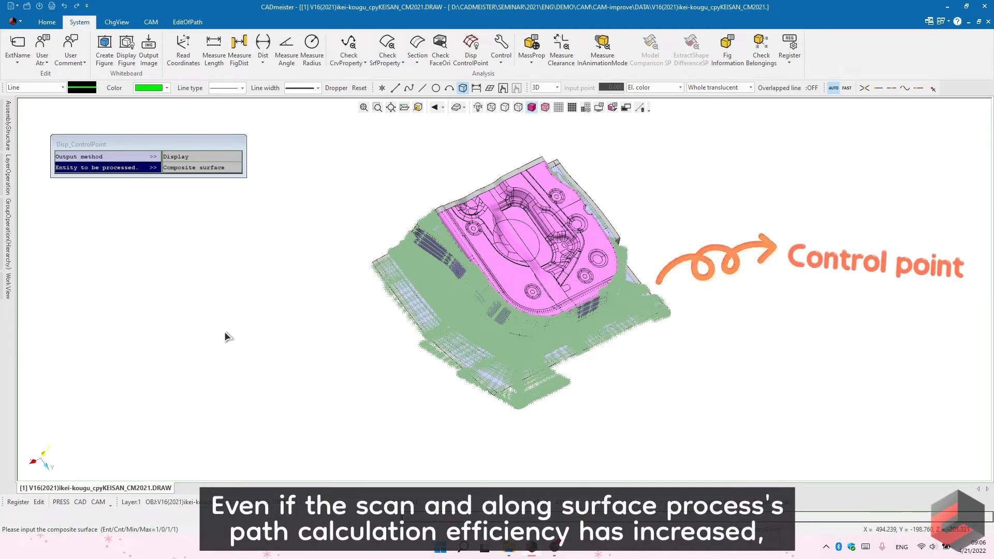
key("Escape")
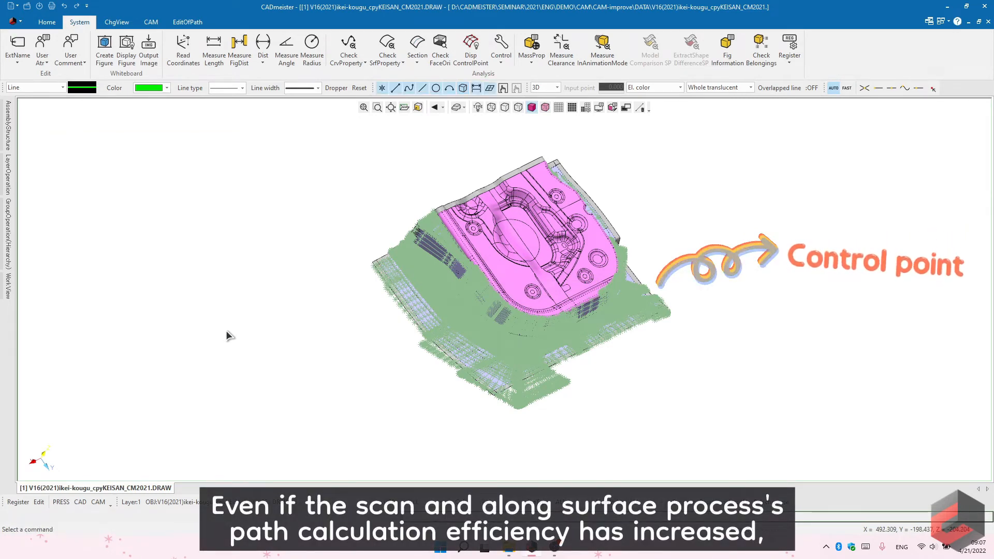
left_click(51, 24)
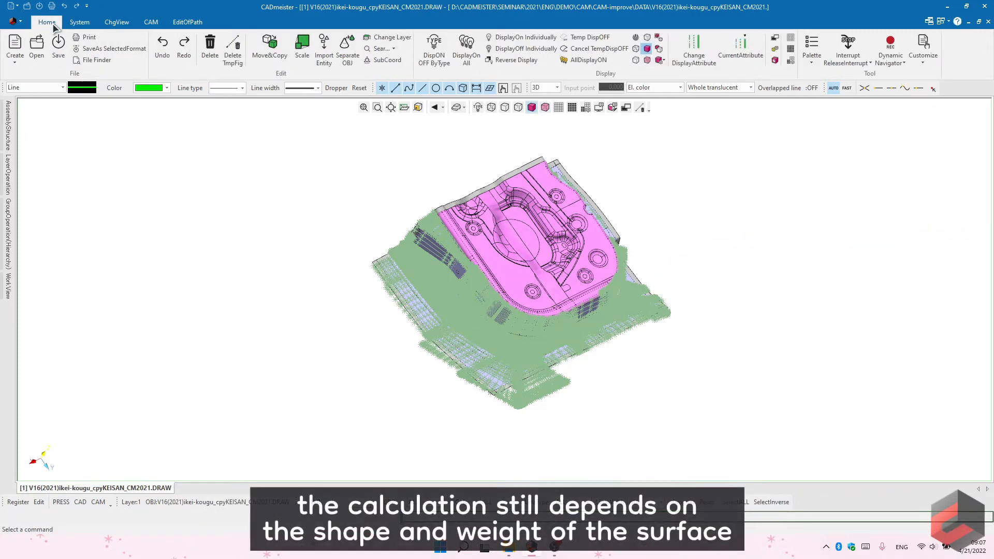
left_click(233, 58)
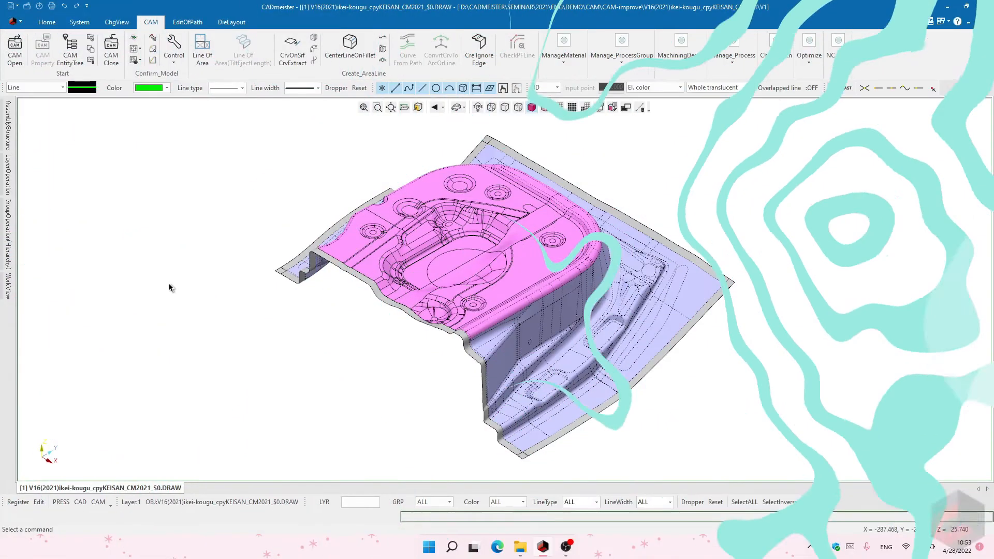
Step: Open CAM with the BAL-TOOL machining plan and material SKD, and expand the PLNORG process group in the entity tree
left_click(14, 49)
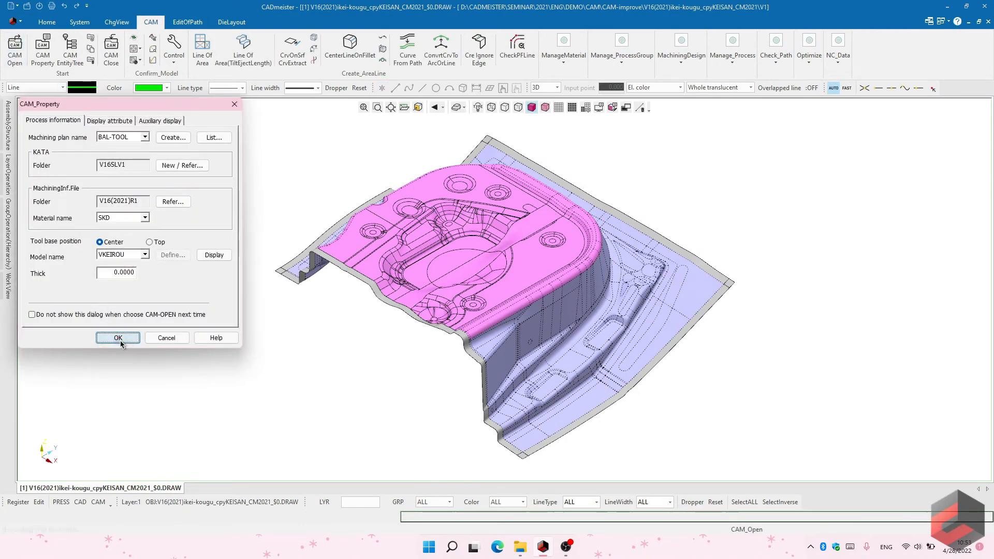
left_click(116, 336)
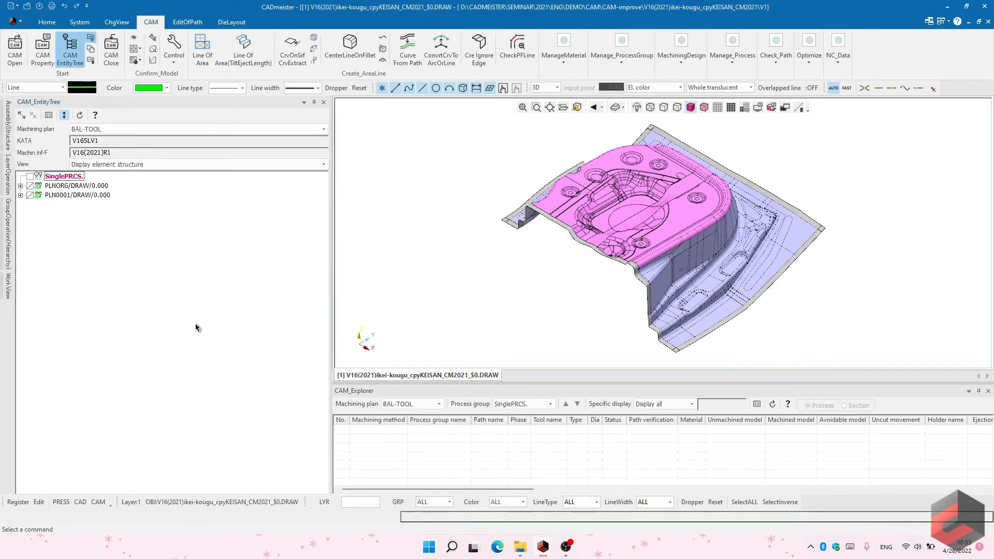
left_click(20, 186)
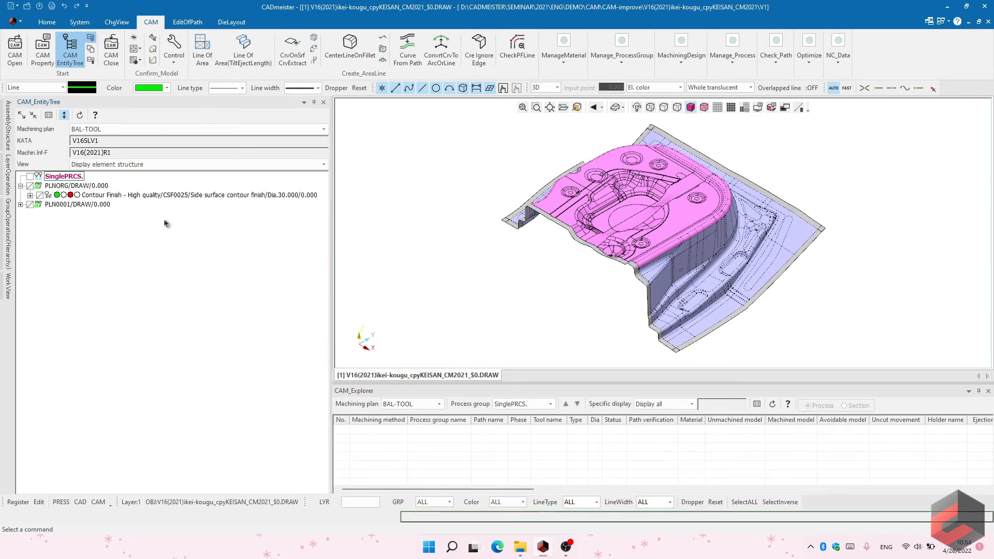
Step: Review the interference check settings of contour finish process CSF0025 without changes, and inspect its path verification status in the entity tree
double_click(216, 195)
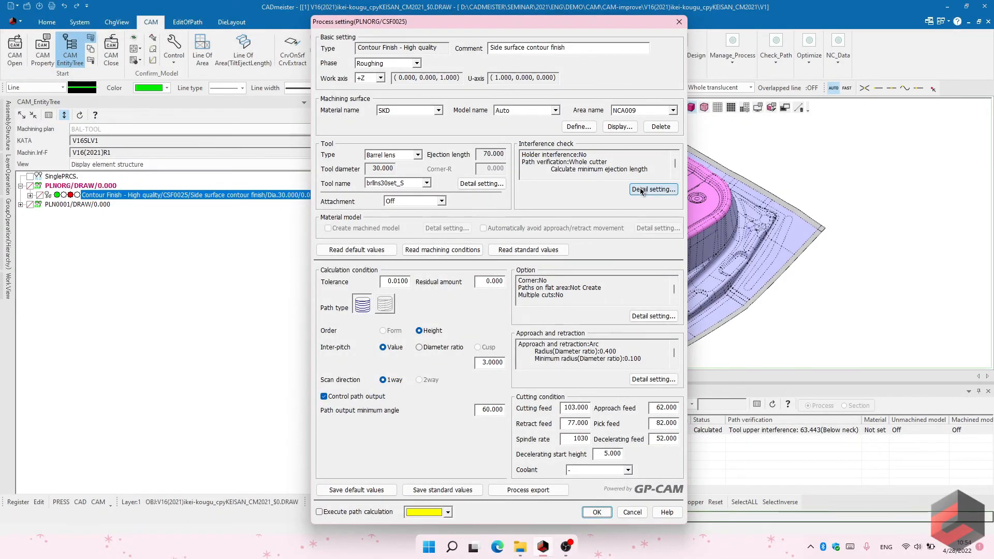
left_click(641, 189)
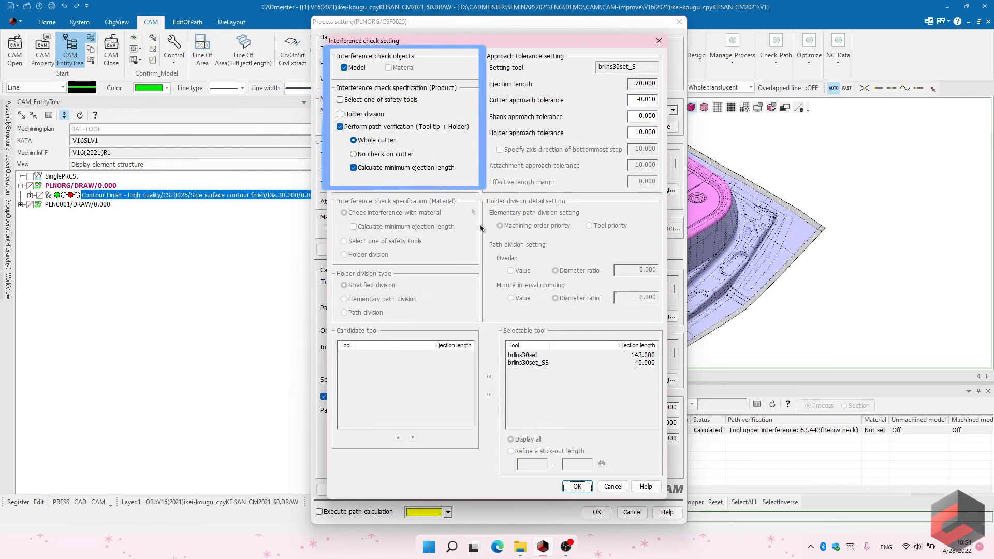
left_click(612, 487)
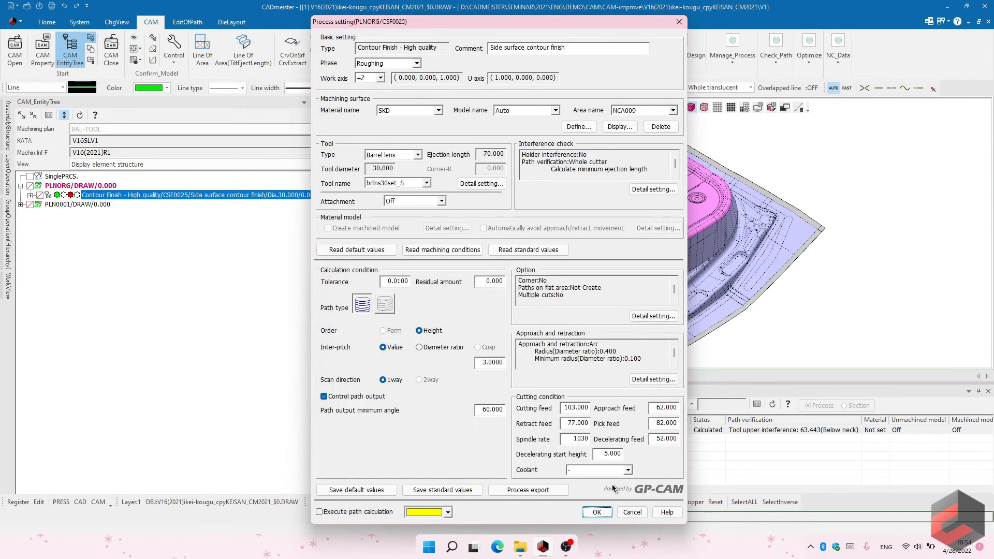
left_click(633, 512)
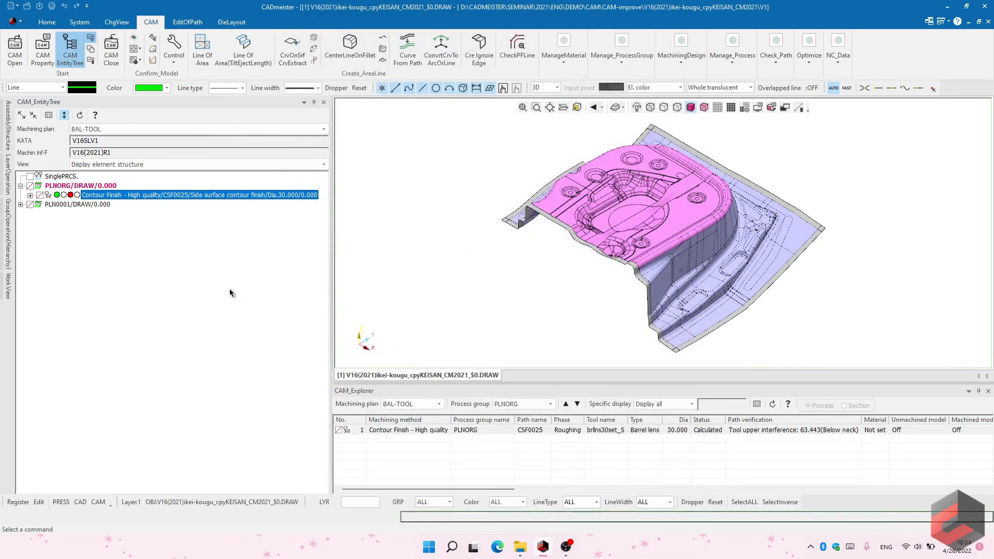
mouse_move(238, 195)
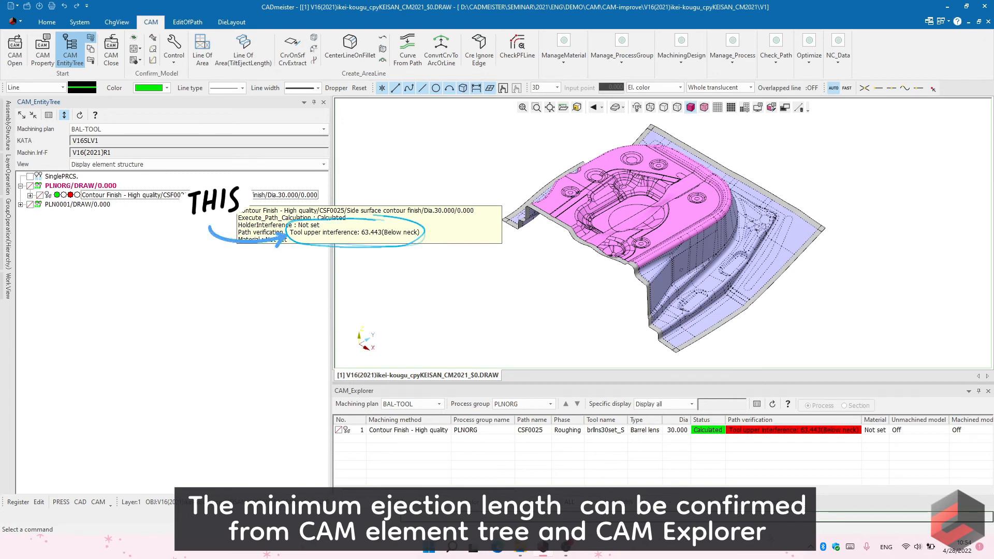
left_click(30, 195)
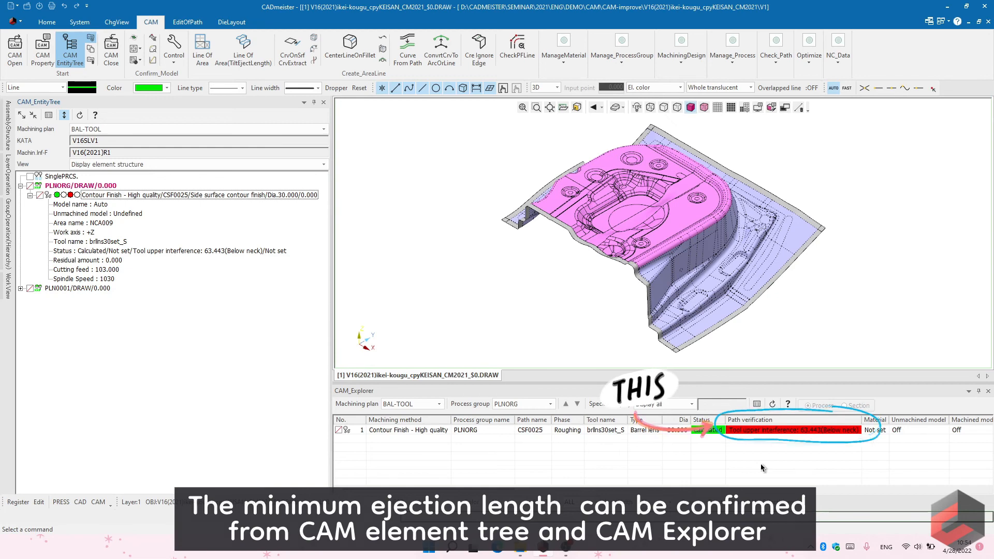
Step: Collapse the PLNORG process group, expand PLN0001 to list its processes, and close the CAM Explorer
left_click(20, 186)
left_click(20, 195)
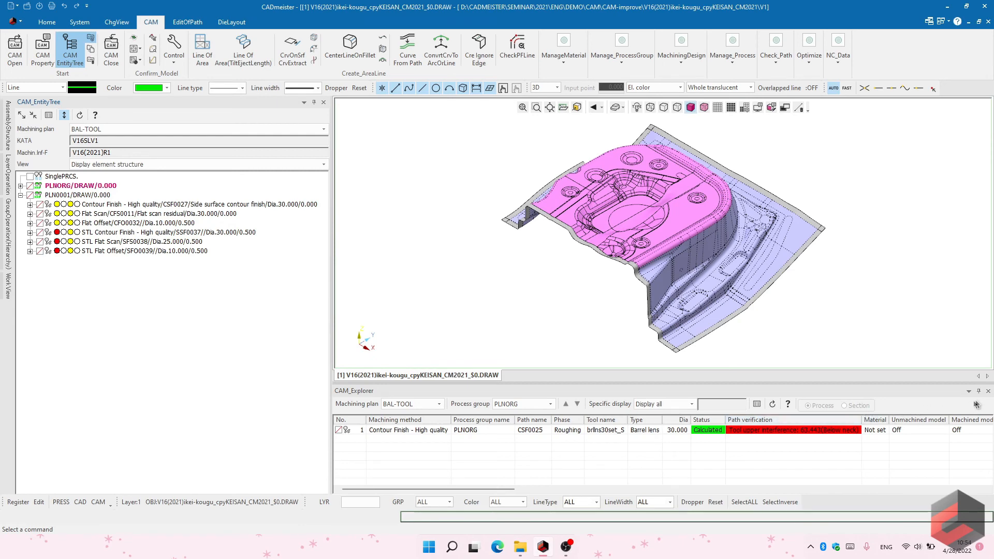
left_click(988, 392)
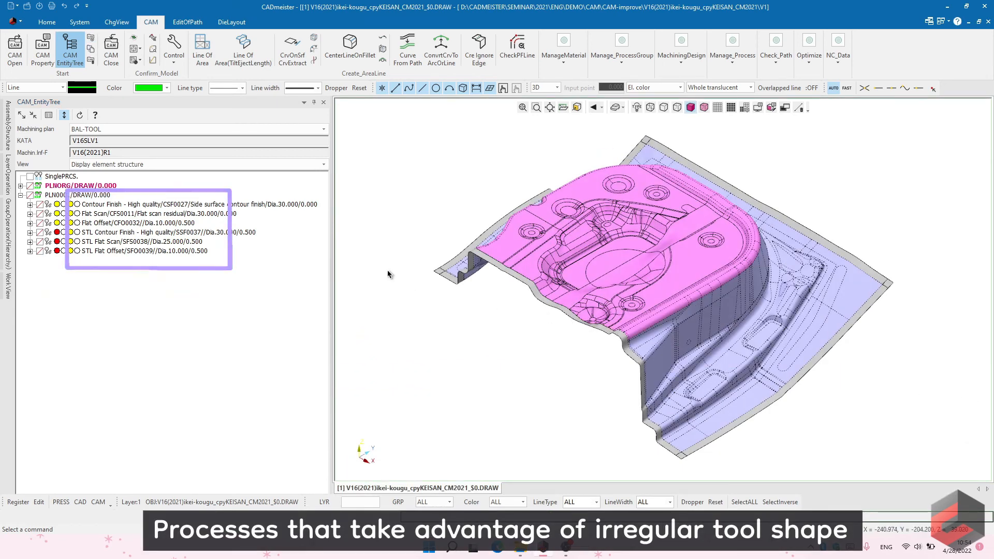